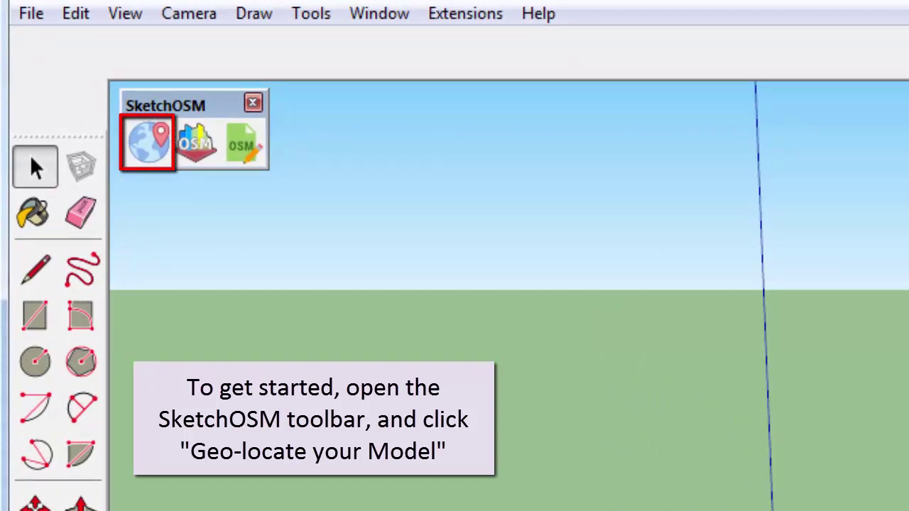
- Geo-locate the model on Old Skippack Rd and import that aerial area with OSM buildings previewed
click(153, 149)
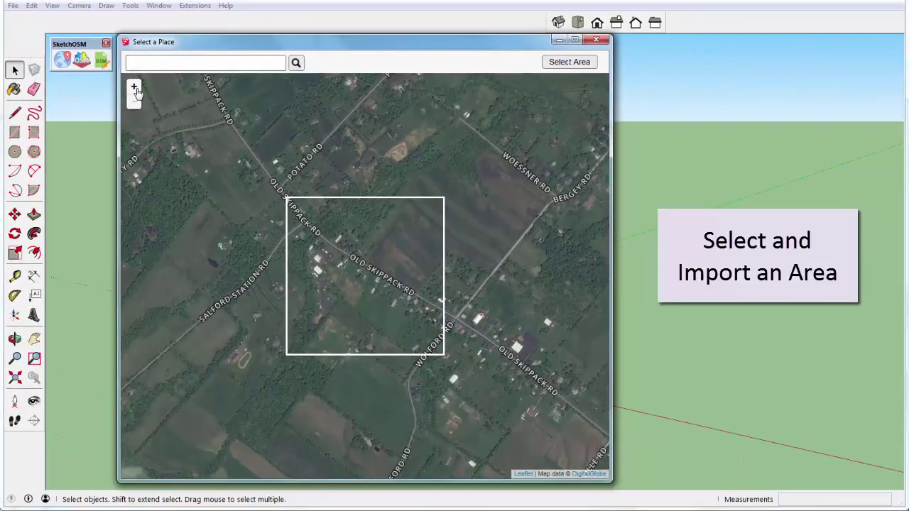
click(135, 88)
click(135, 88)
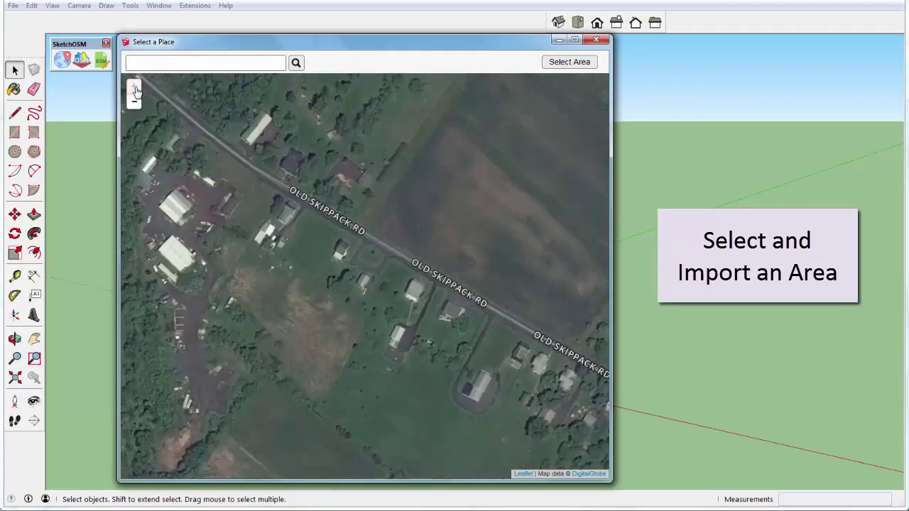
click(568, 63)
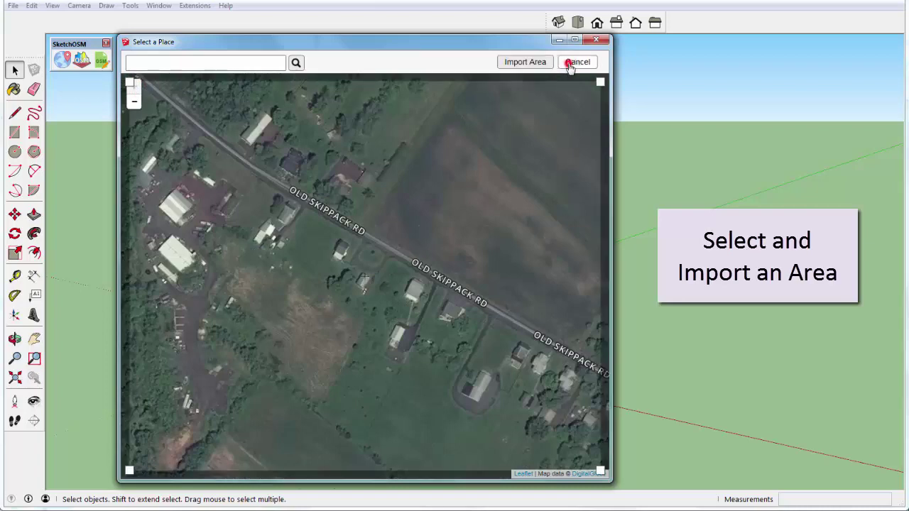
click(526, 62)
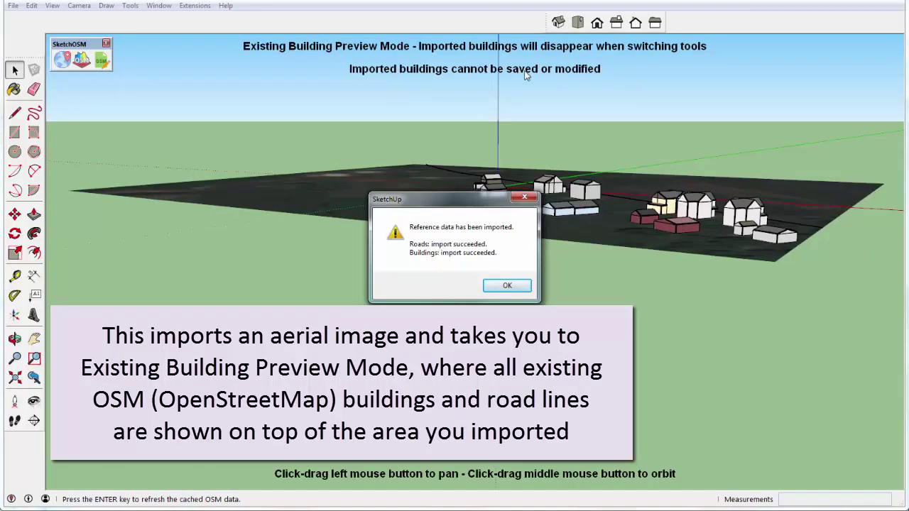
click(507, 286)
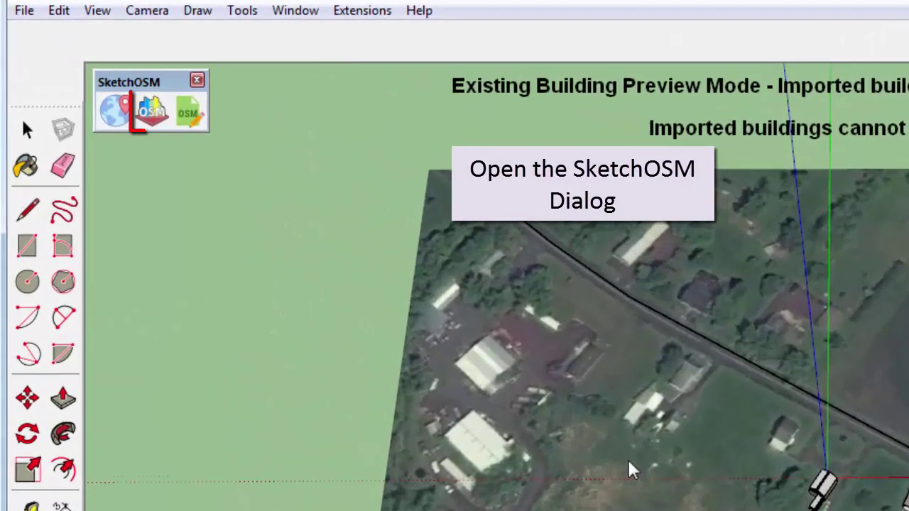
- Log SketchOSM in to OpenStreetMap with the account username and password, and grant it access
click(145, 119)
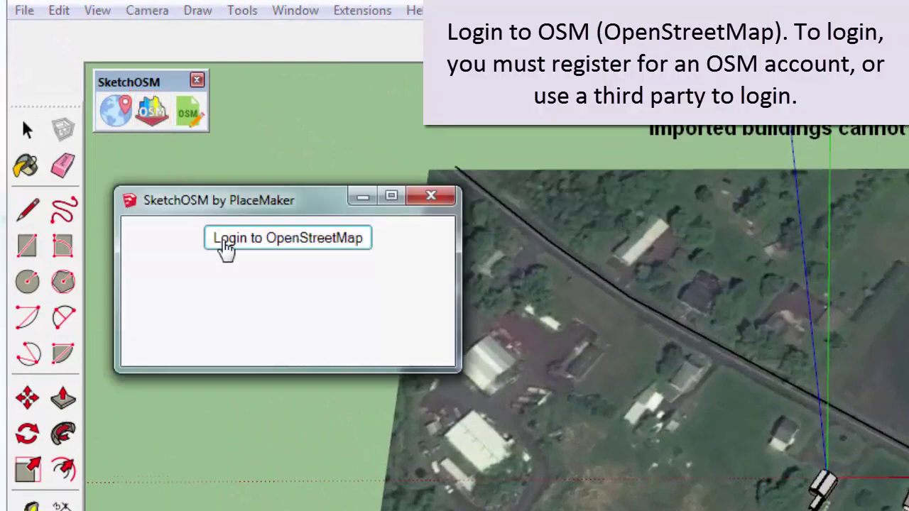
click(270, 248)
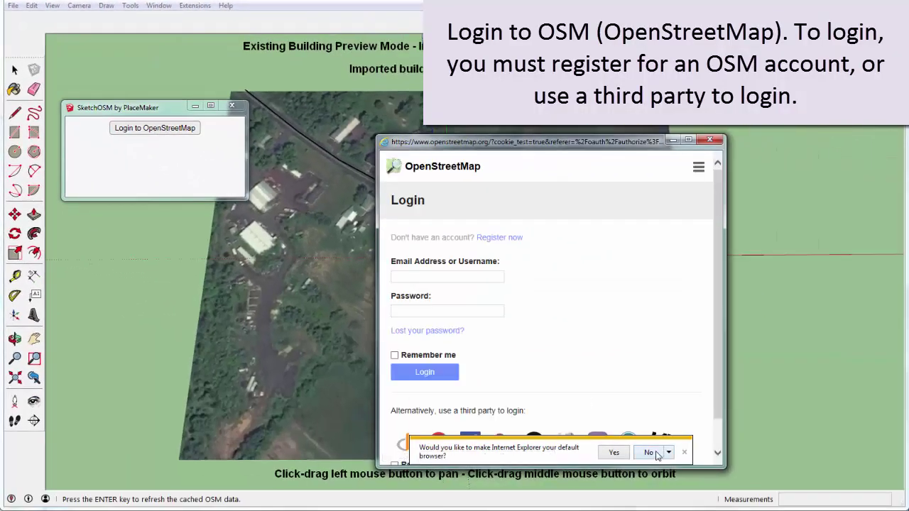
click(649, 450)
click(450, 276)
text(username)
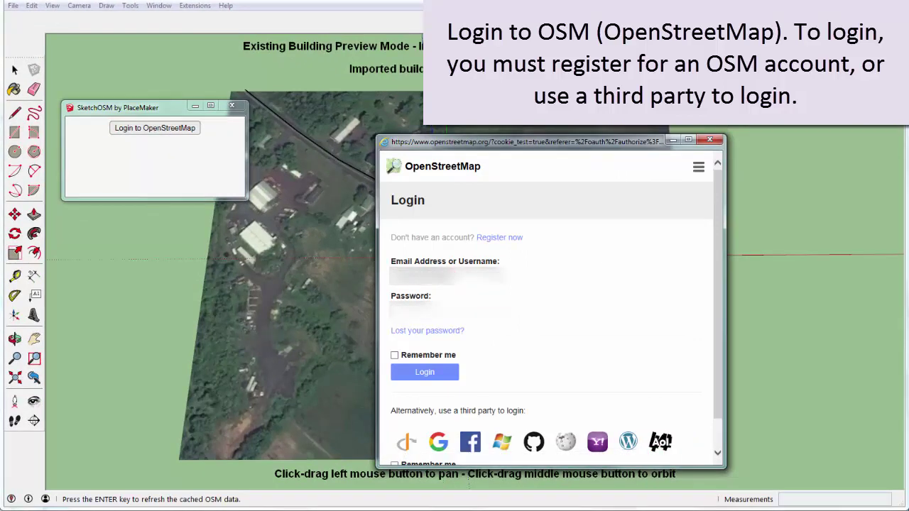
key(Tab)
text(password)
click(426, 374)
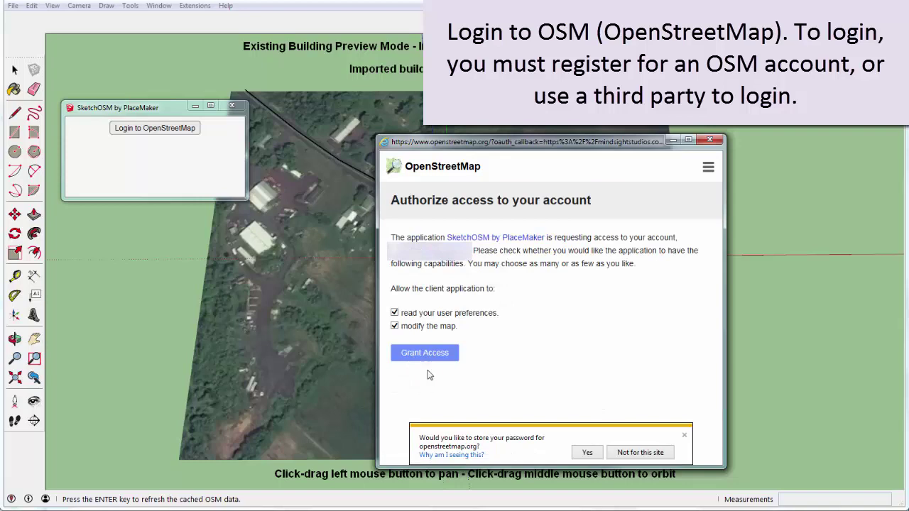
click(425, 354)
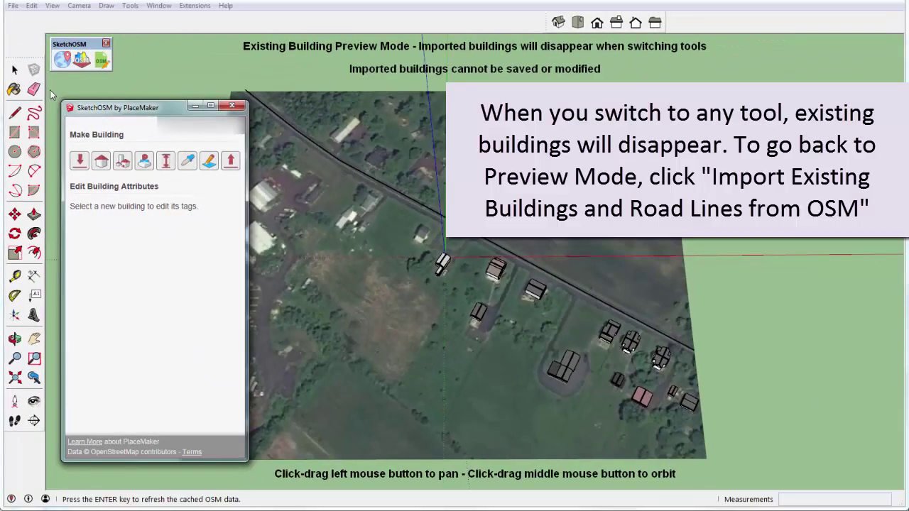
- Restore the existing OSM building preview over the aerial image after switching tools hid it
click(14, 70)
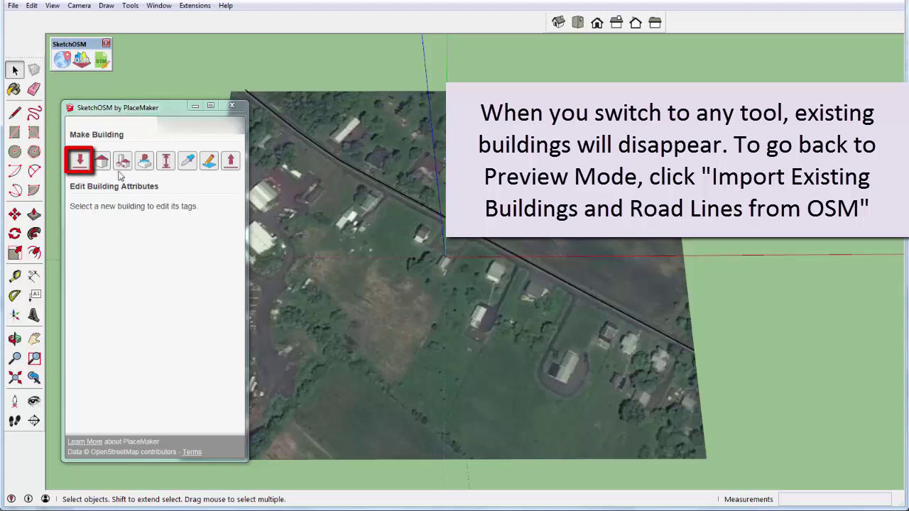
click(81, 161)
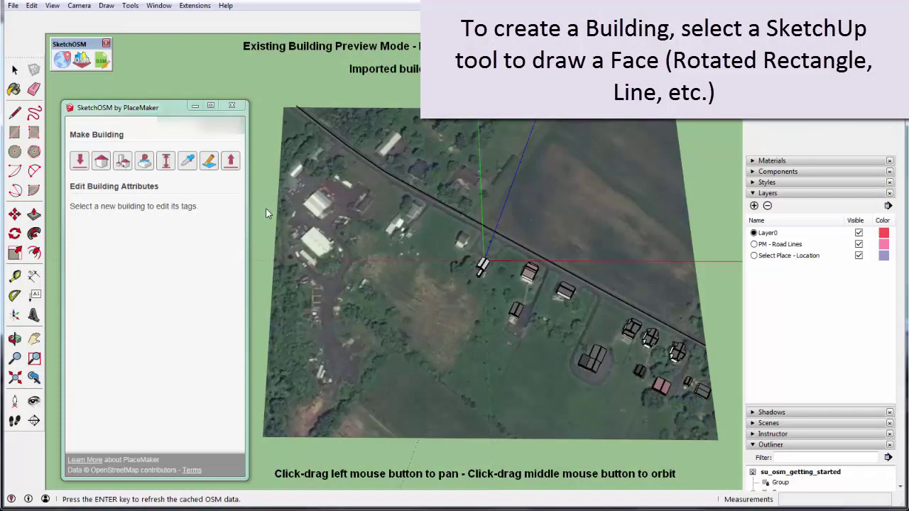
- Trace the large white building's footprint as a rotated rectangle on the imagery
click(34, 132)
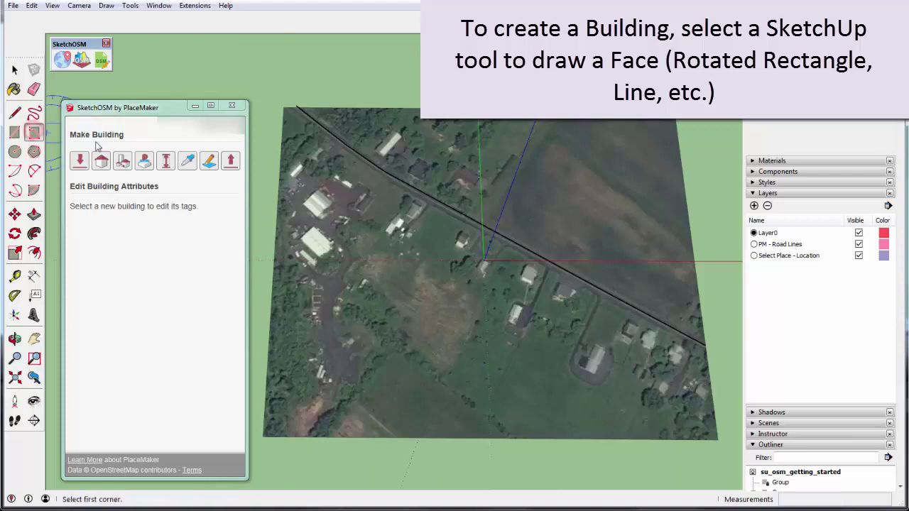
scroll(312, 184, up, 3)
scroll(341, 177, up, 5)
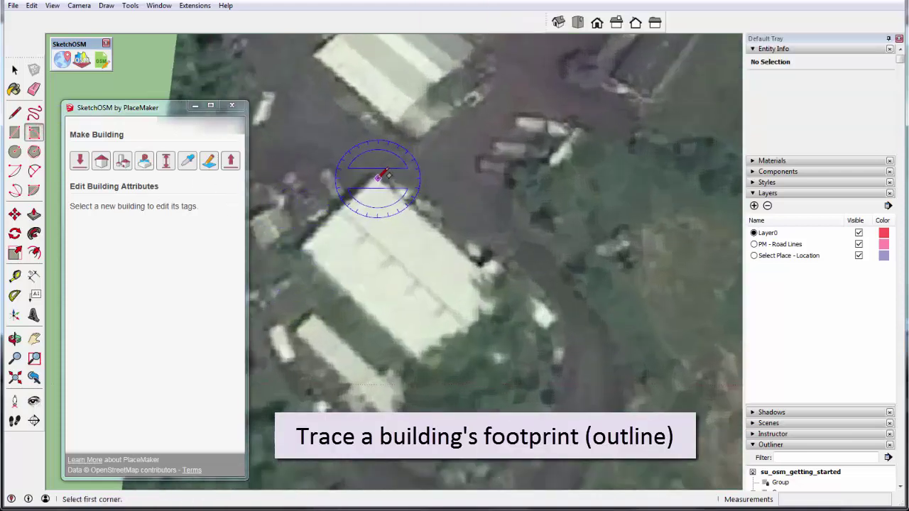
click(377, 178)
click(503, 289)
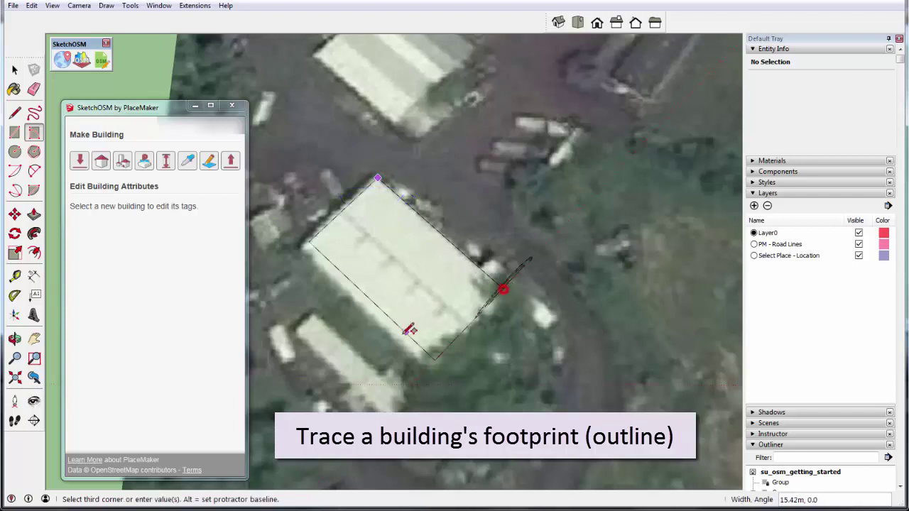
click(401, 332)
- Turn the traced rectangle face into a new building on User Created Buildings
key(space)
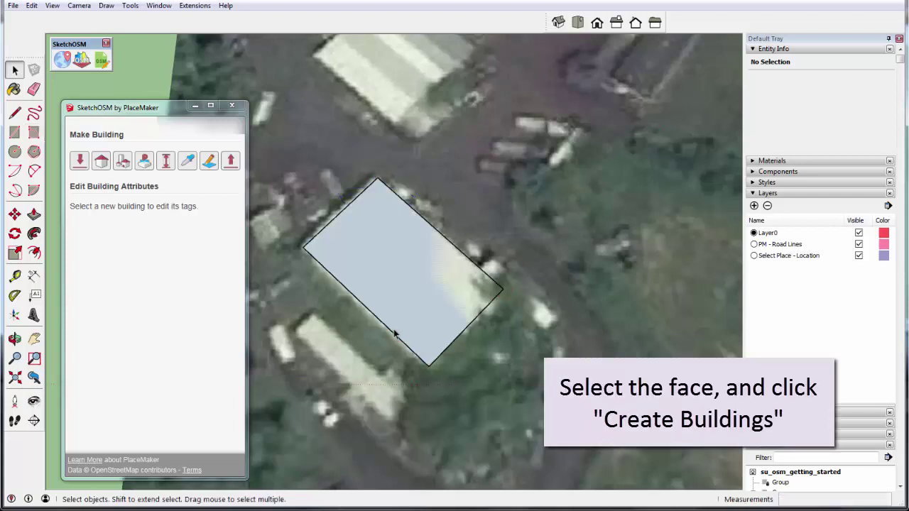
click(389, 291)
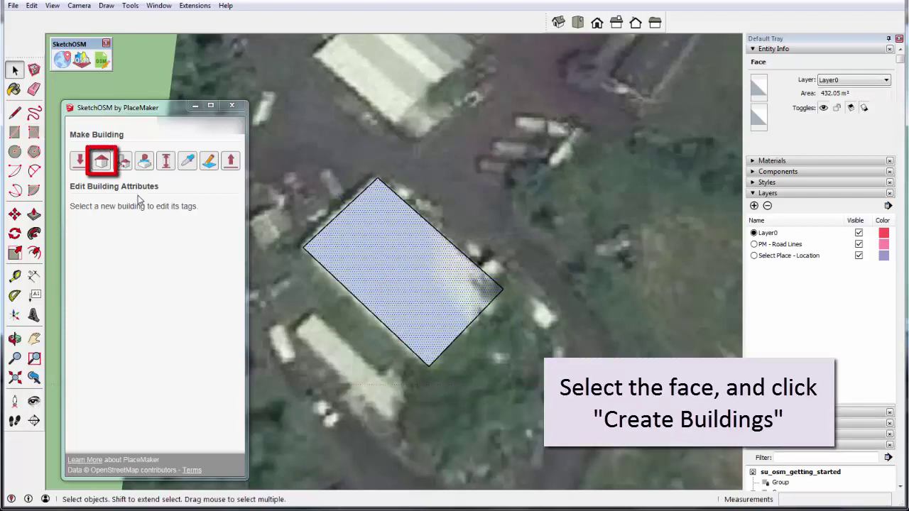
click(102, 161)
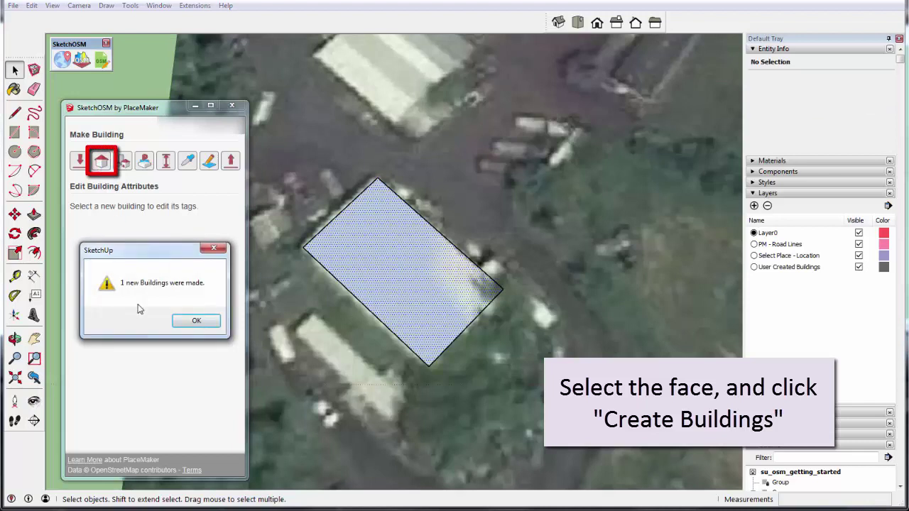
click(190, 321)
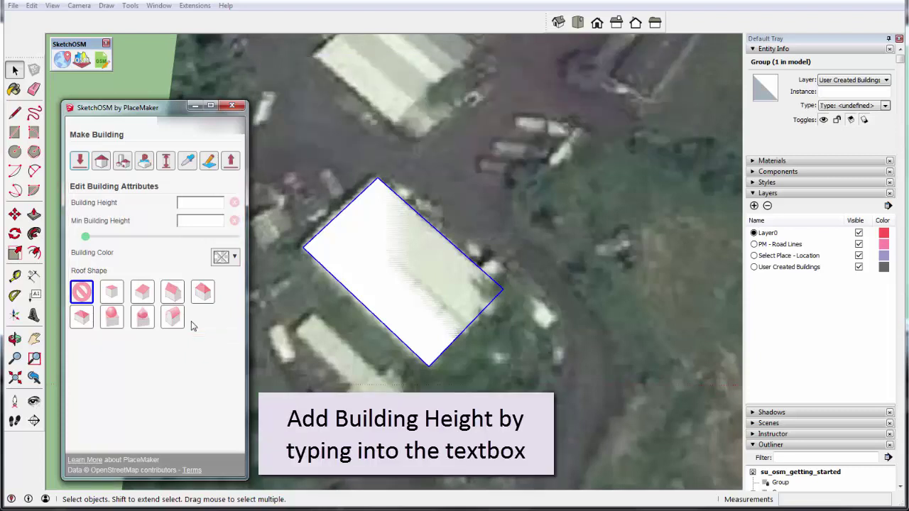
- Extrude the building to 6 m, then adjust its height to 7.58 m
mouse_move(401, 264)
middle_down()
mouse_move(403, 43)
mouse_move(408, 50)
middle_up()
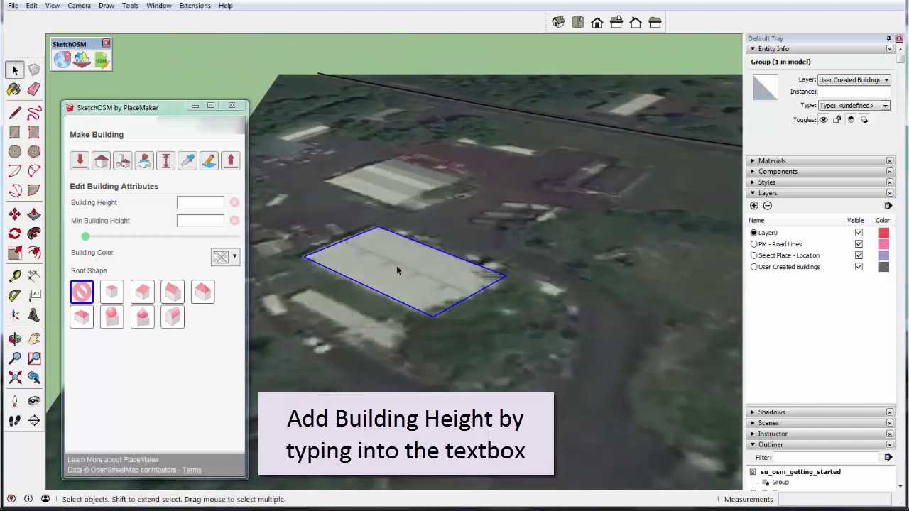
click(202, 203)
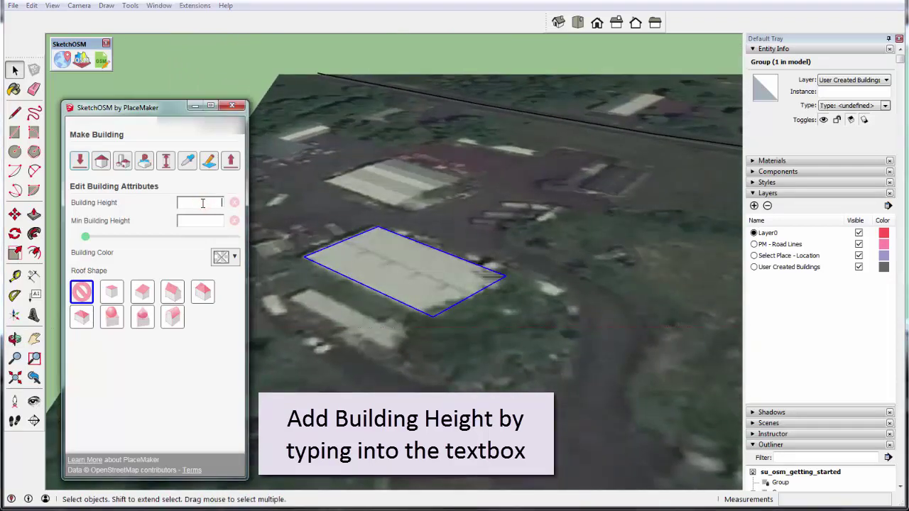
text(6)
key(Return)
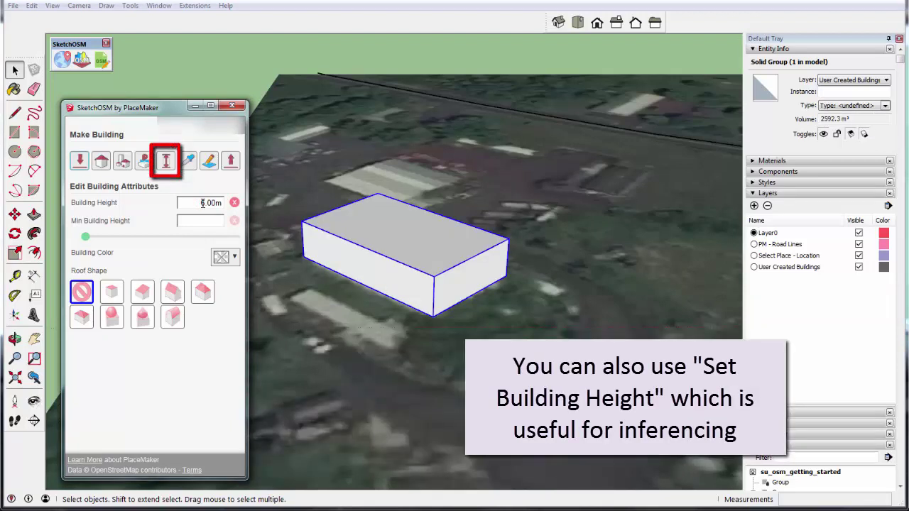
click(159, 167)
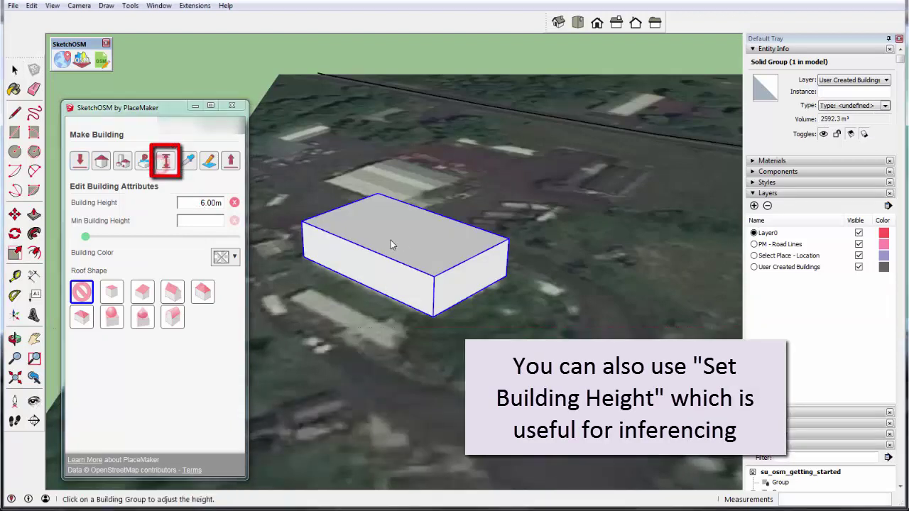
click(442, 252)
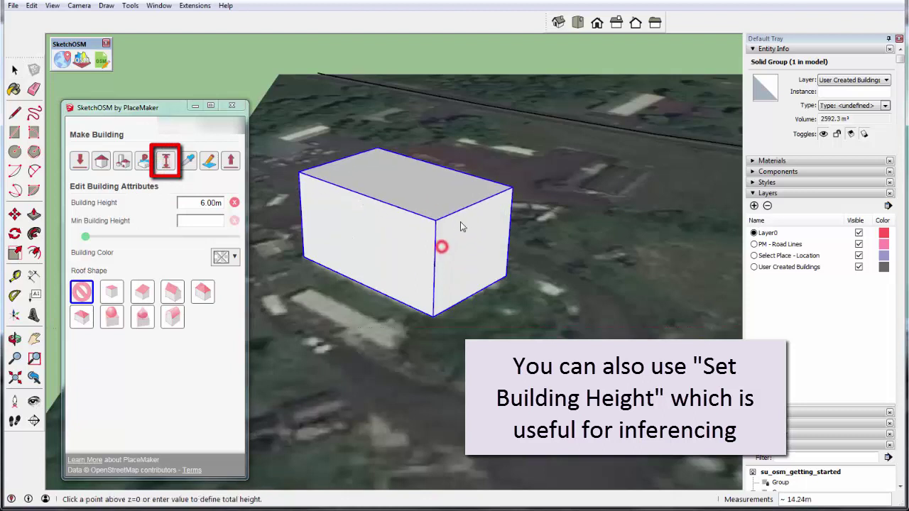
click(443, 276)
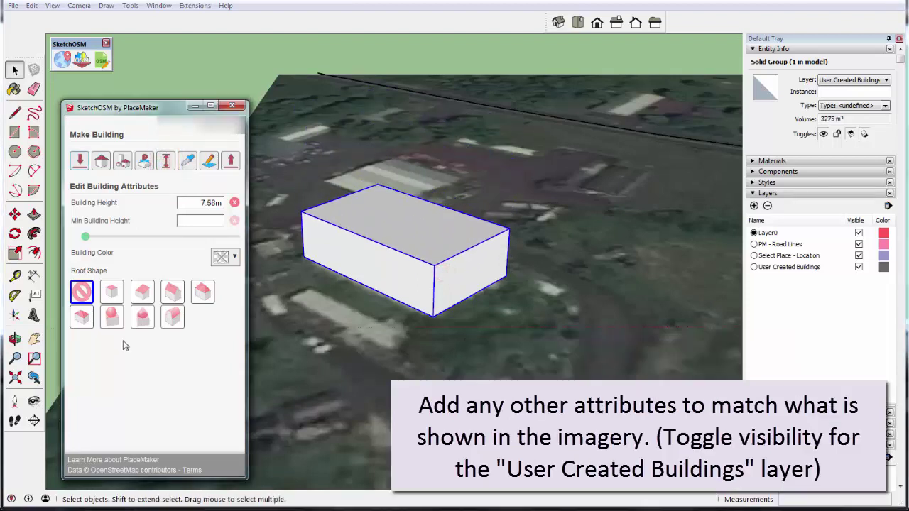
- Give the building a gable roof 3.25 m high
click(172, 299)
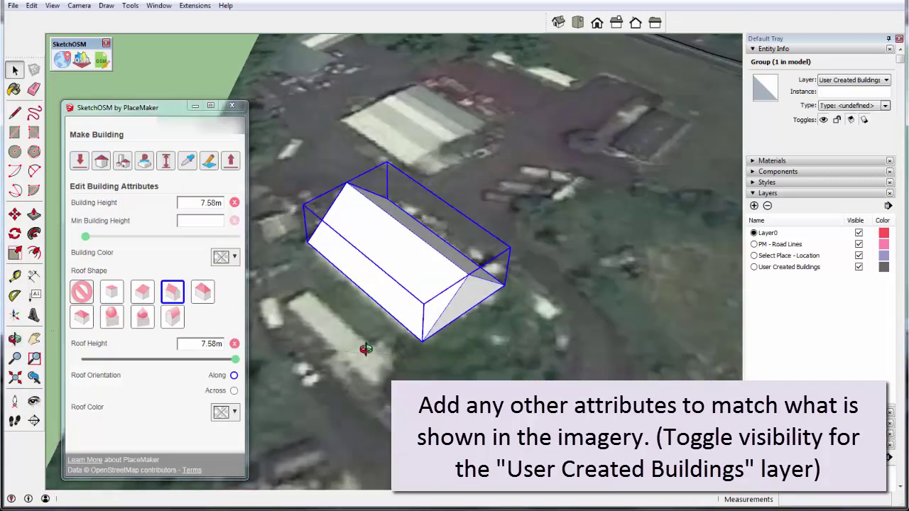
drag(234, 359, 149, 359)
middle_drag(376, 283, 392, 277)
mouse_move(392, 277)
mouse_down()
mouse_move(362, 240)
mouse_move(375, 383)
mouse_up()
key(space)
- Check the building against the imagery and run the roof ridge along its length
click(858, 267)
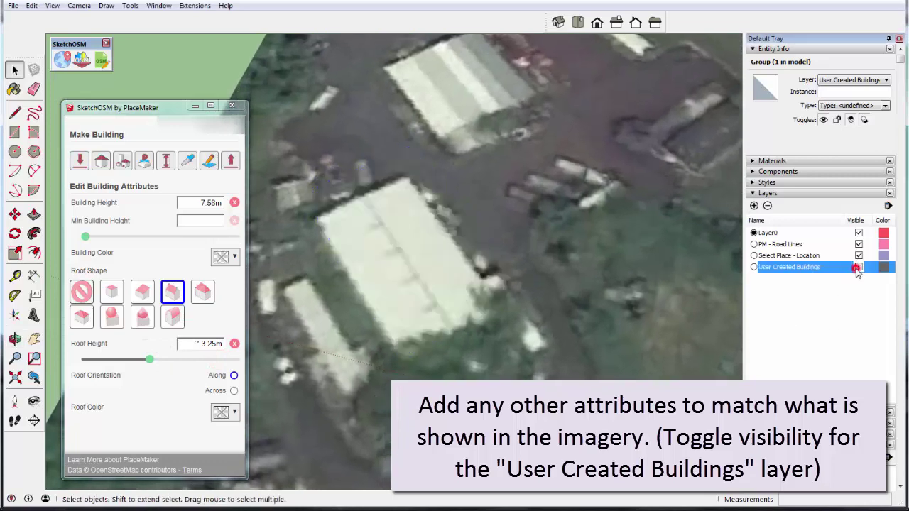
click(858, 267)
click(234, 391)
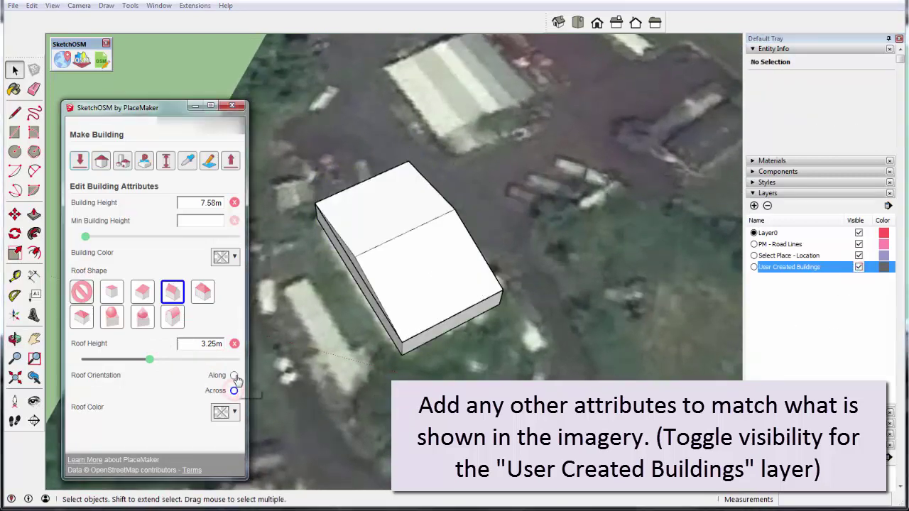
click(234, 375)
- Colour the roof pale yellow, then change it to a lighter cream
click(222, 412)
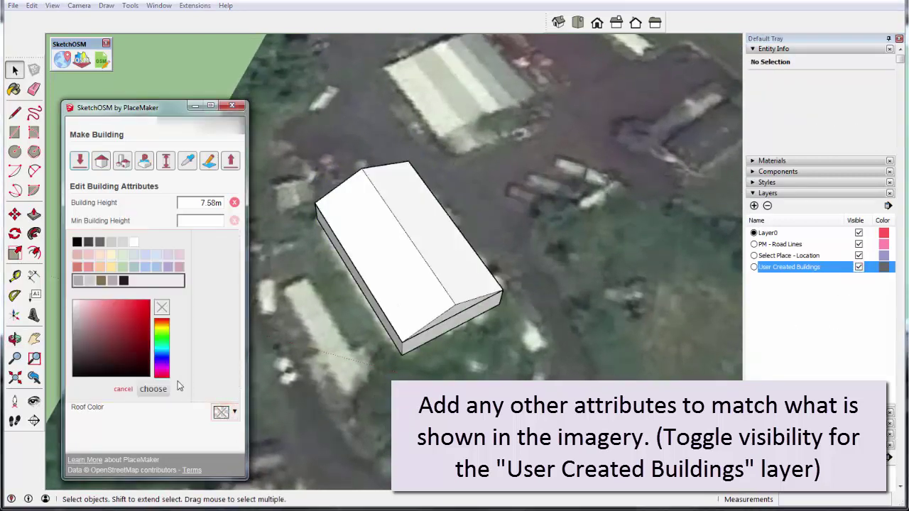
click(161, 328)
click(87, 309)
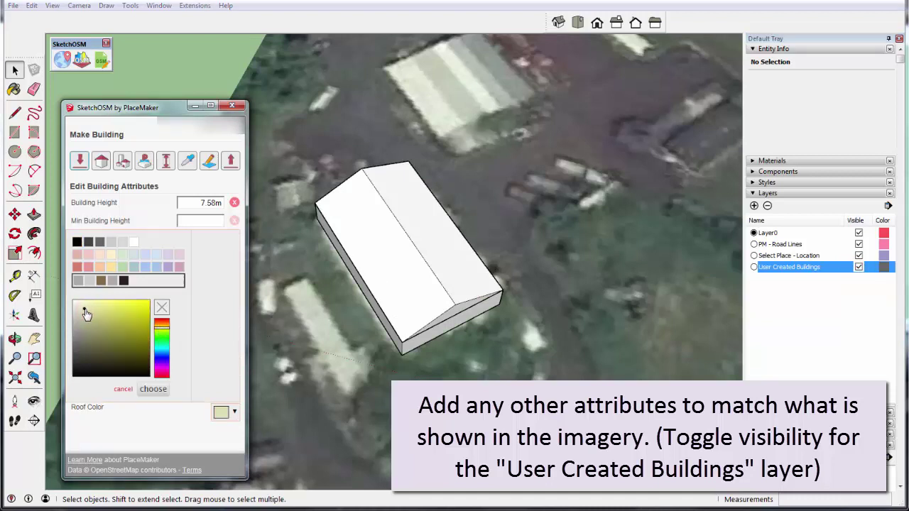
click(152, 389)
click(232, 419)
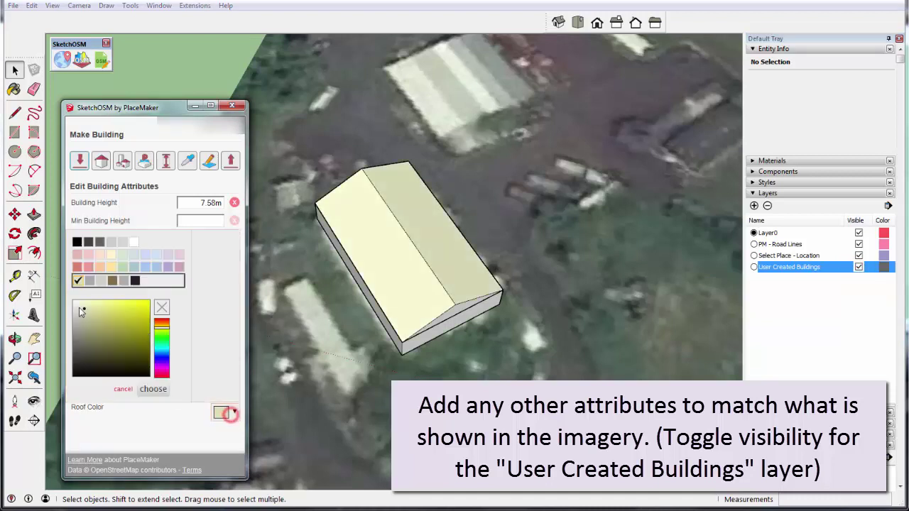
click(81, 310)
click(153, 388)
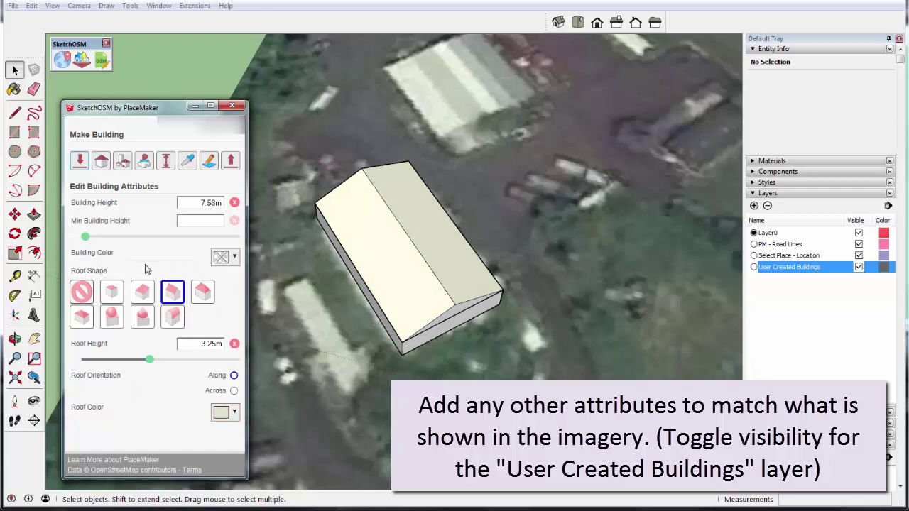
- Toggle the User Created Buildings layer to compare with imagery, then tilt the view
click(858, 267)
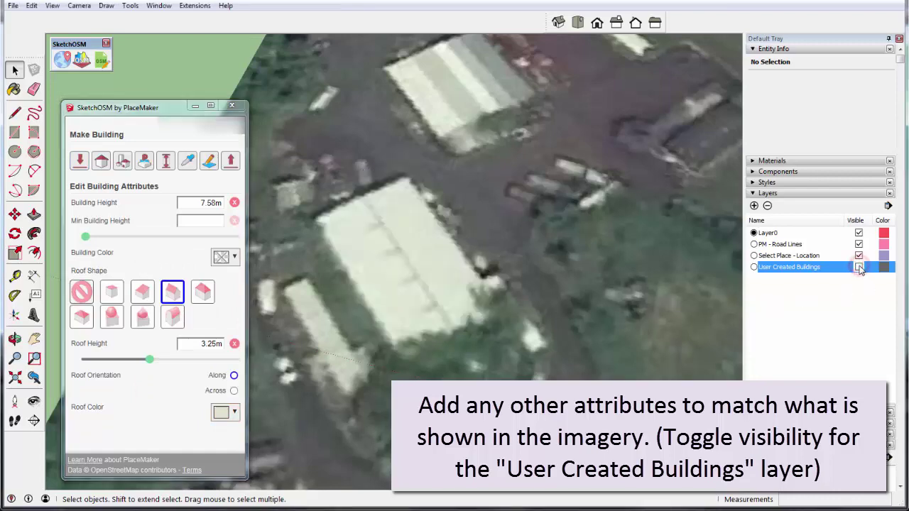
click(859, 267)
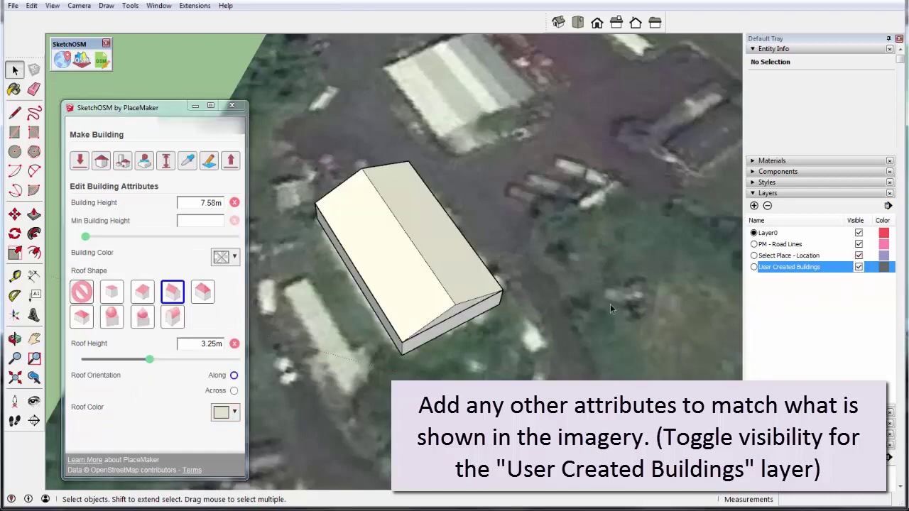
middle_drag(609, 304, 471, 123)
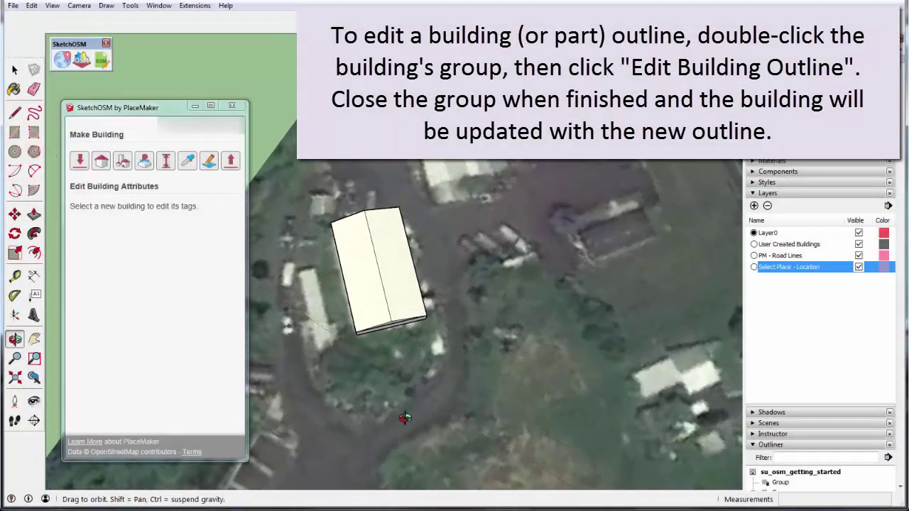
- Move the building outline's bottom edge 6.56 m outward to cover the full roof
middle_drag(404, 418, 438, 399)
click(858, 245)
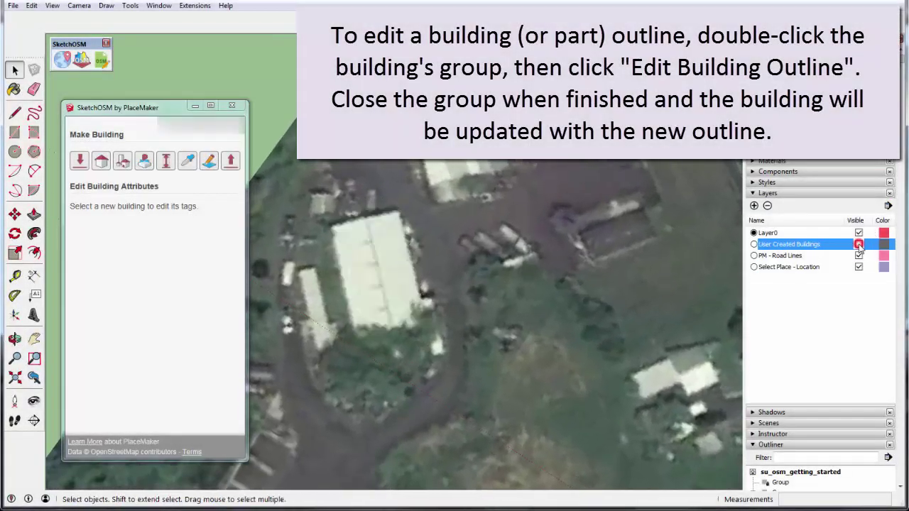
click(858, 244)
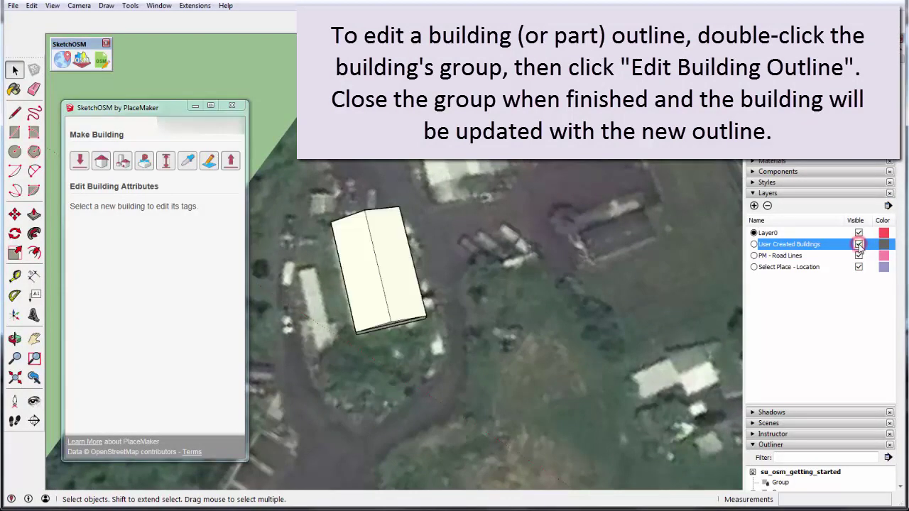
double_click(375, 275)
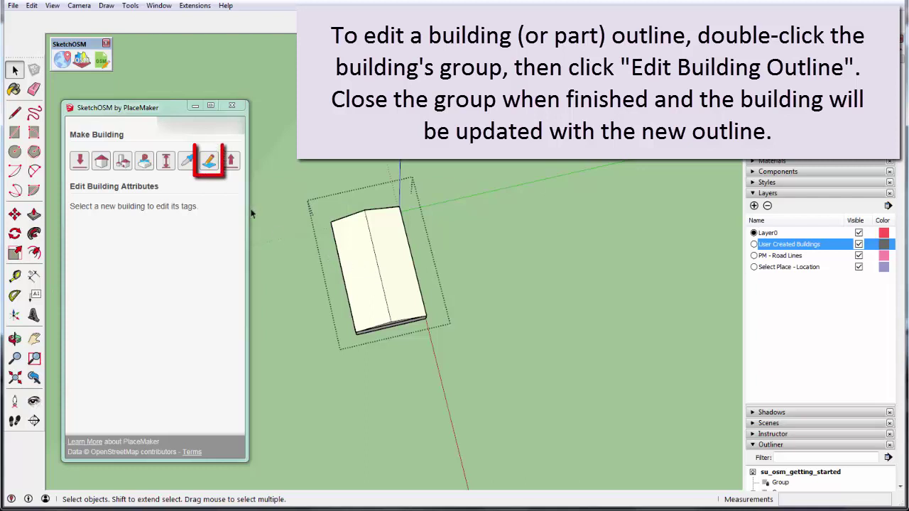
click(209, 161)
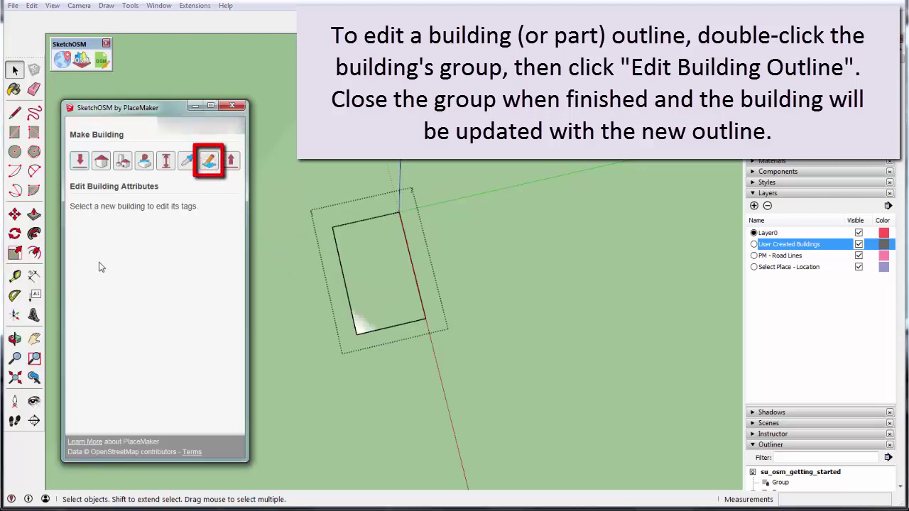
click(14, 214)
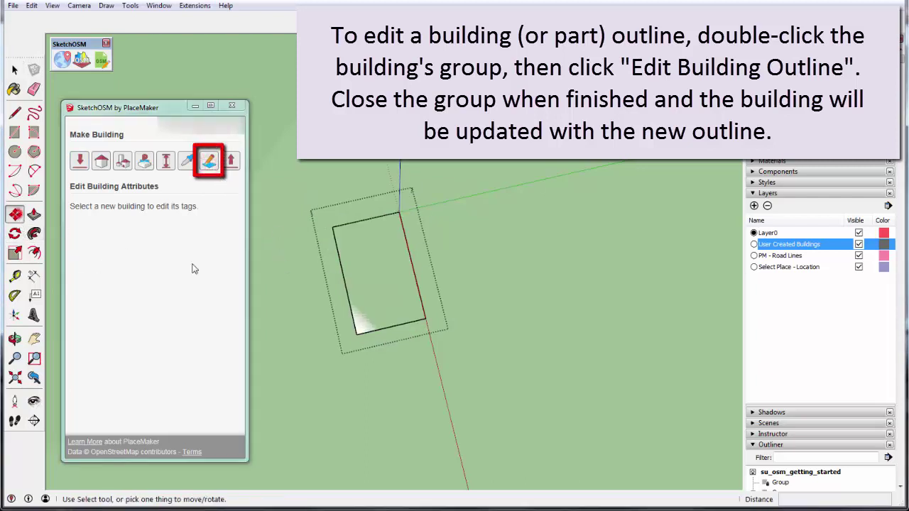
click(390, 328)
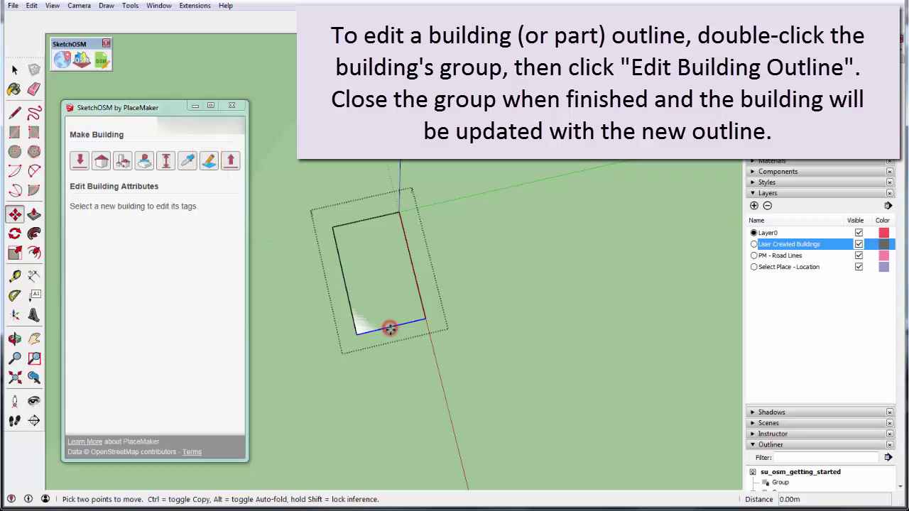
click(401, 353)
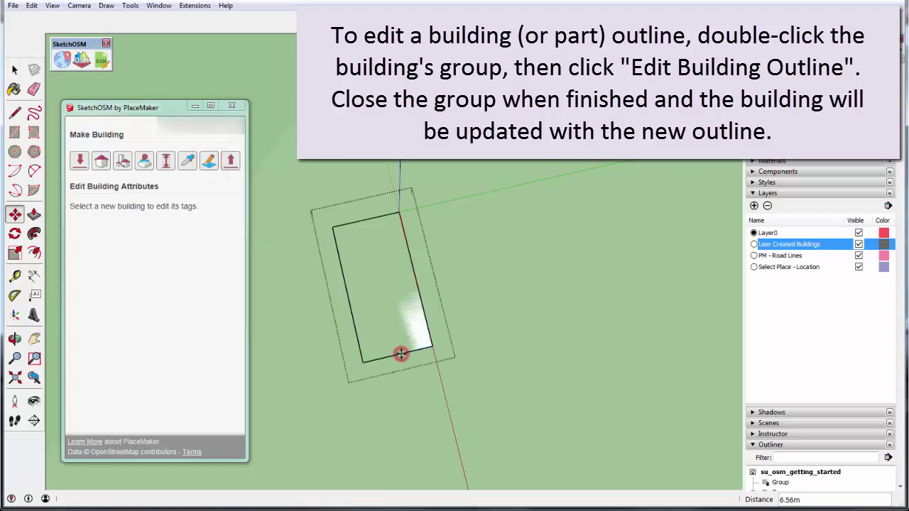
key(space)
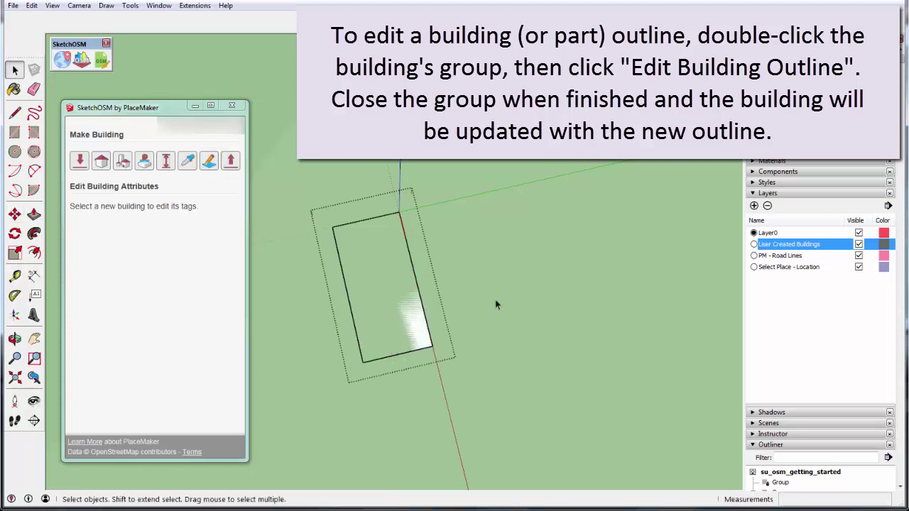
- Close the group to re-extrude the building and verify it against the imagery
click(495, 303)
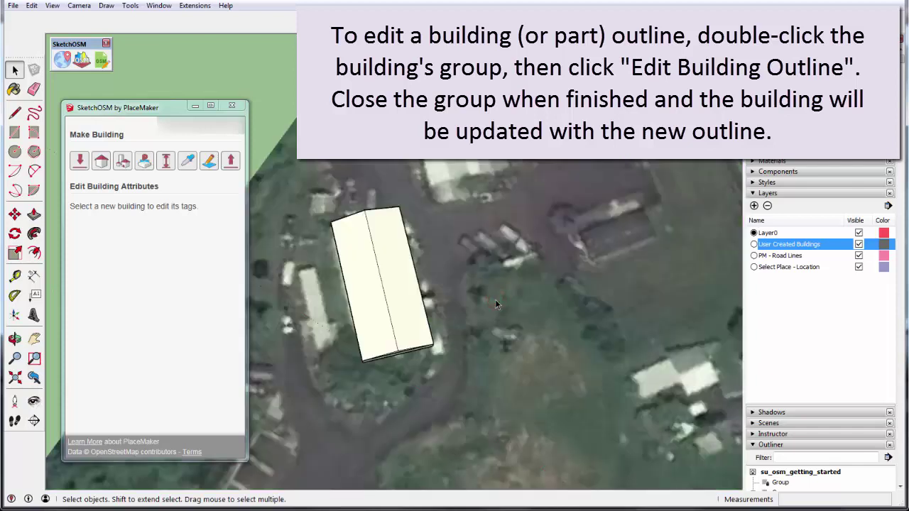
click(859, 244)
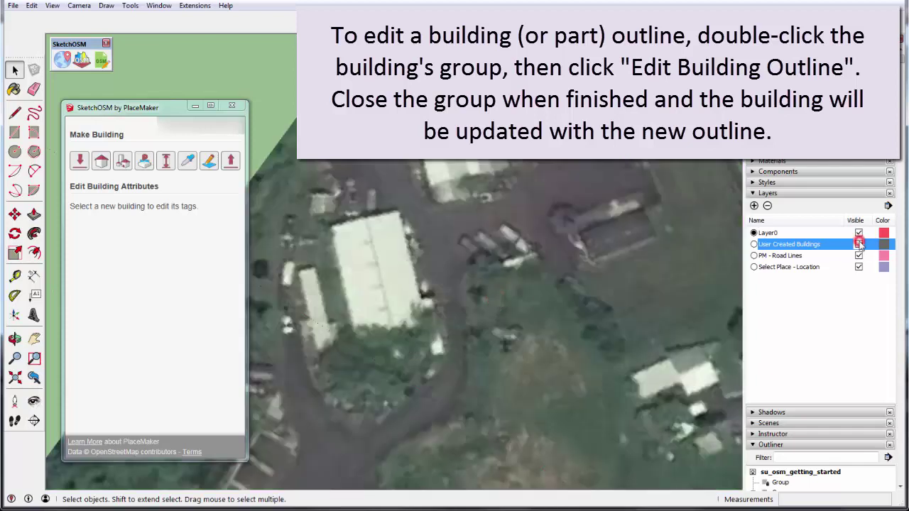
click(858, 244)
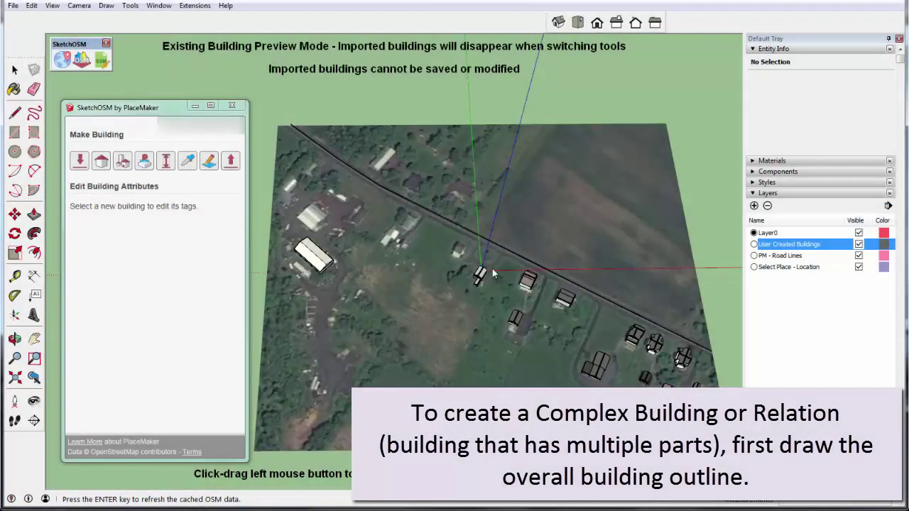
- Trace a 13.77 m by 6.48 m rotated rectangle over the second house
click(34, 132)
scroll(460, 254, up, 2)
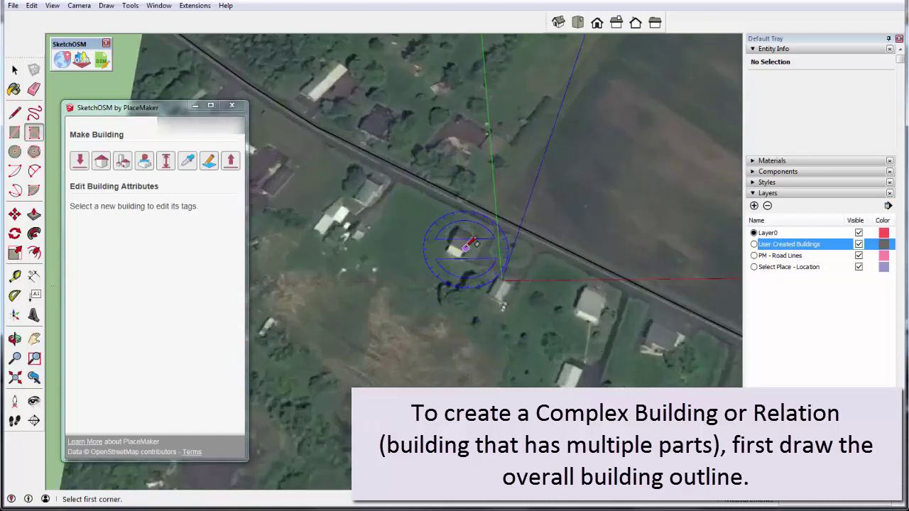
scroll(448, 256, up, 3)
scroll(430, 257, up, 2)
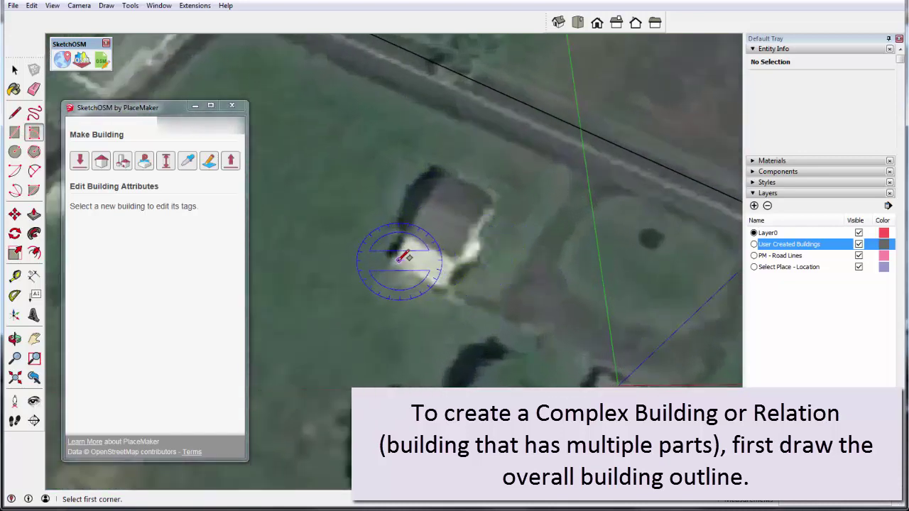
click(394, 262)
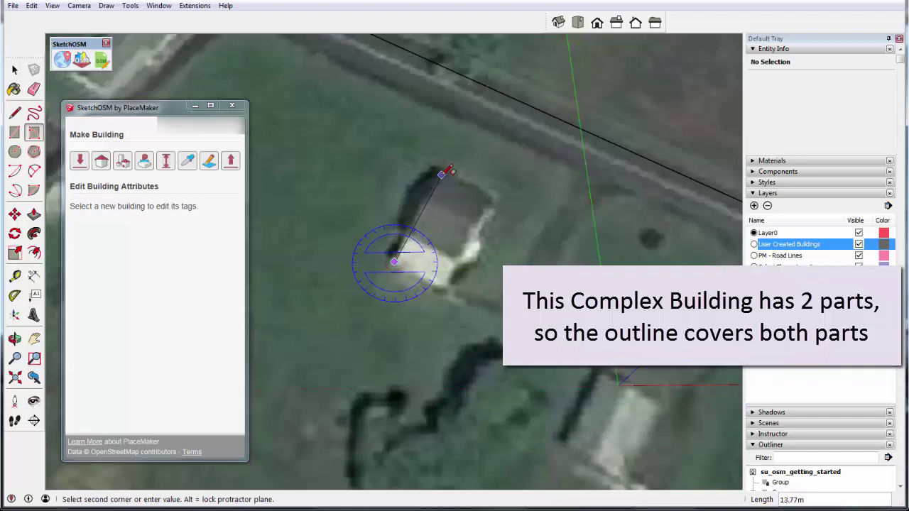
click(442, 173)
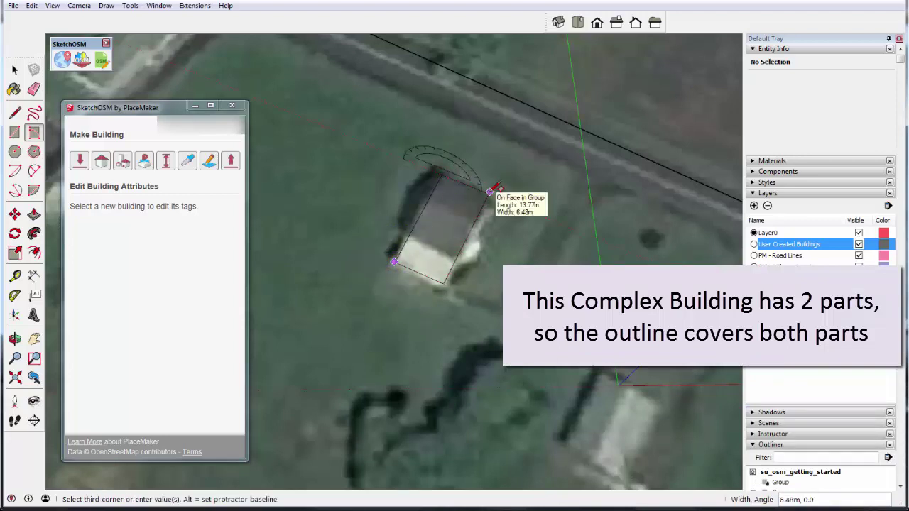
click(488, 192)
key(space)
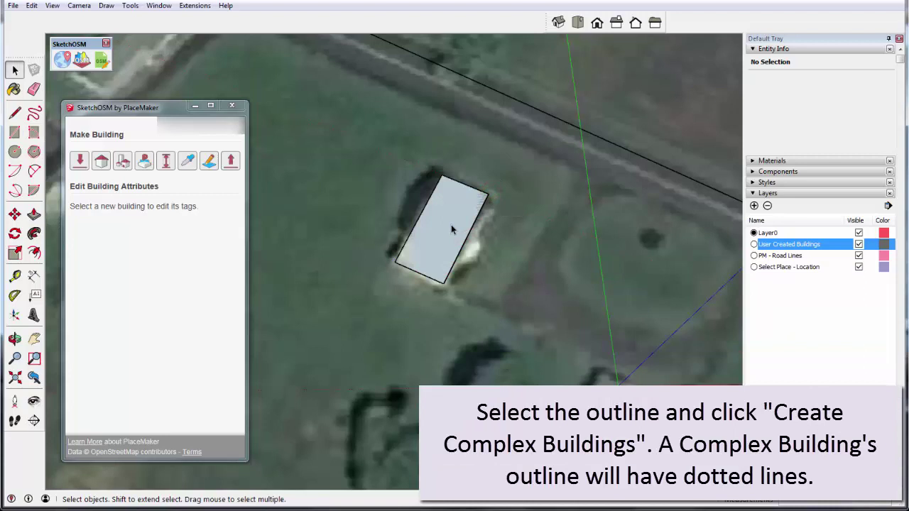
- Convert the traced rectangle into a Complex Building outline
click(450, 225)
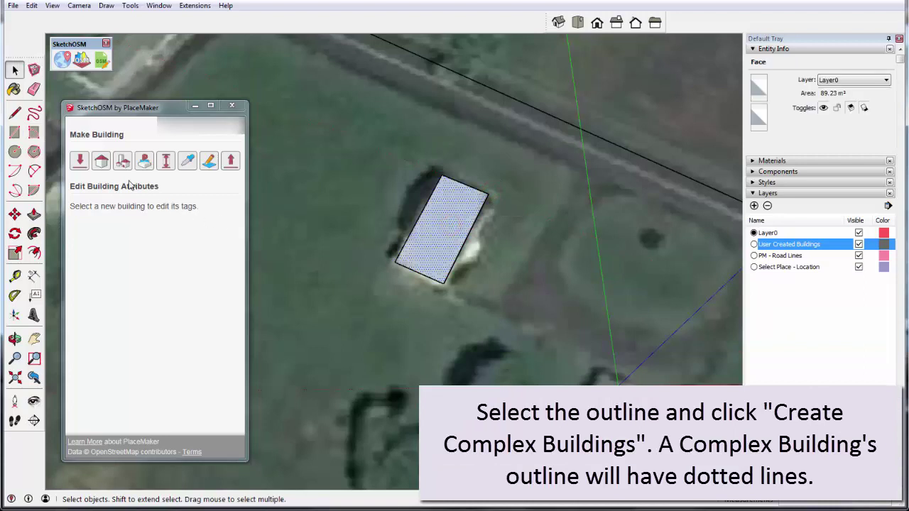
click(123, 161)
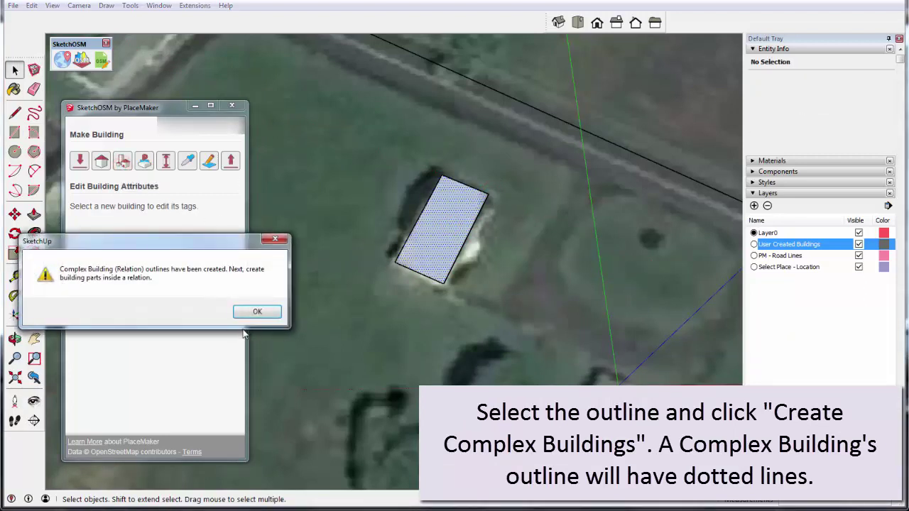
click(250, 314)
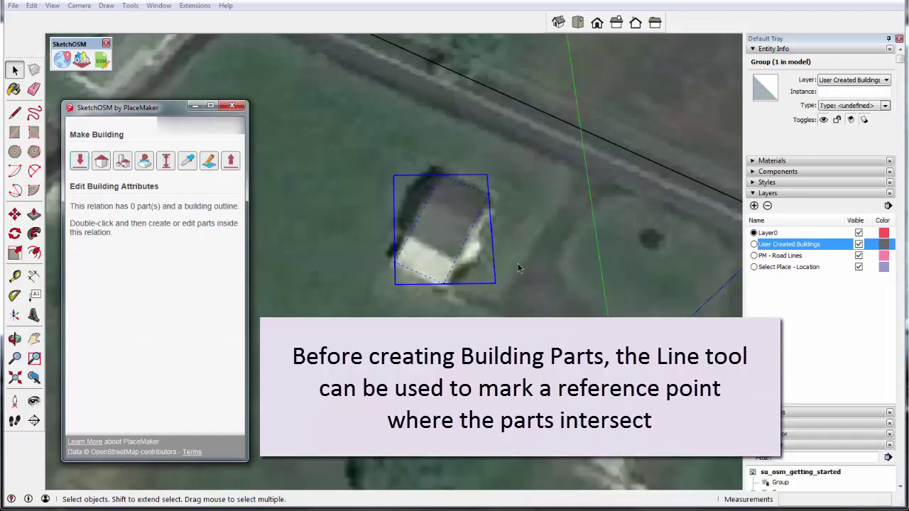
- Draw a reference line marking where the two building parts meet
click(517, 264)
key(l)
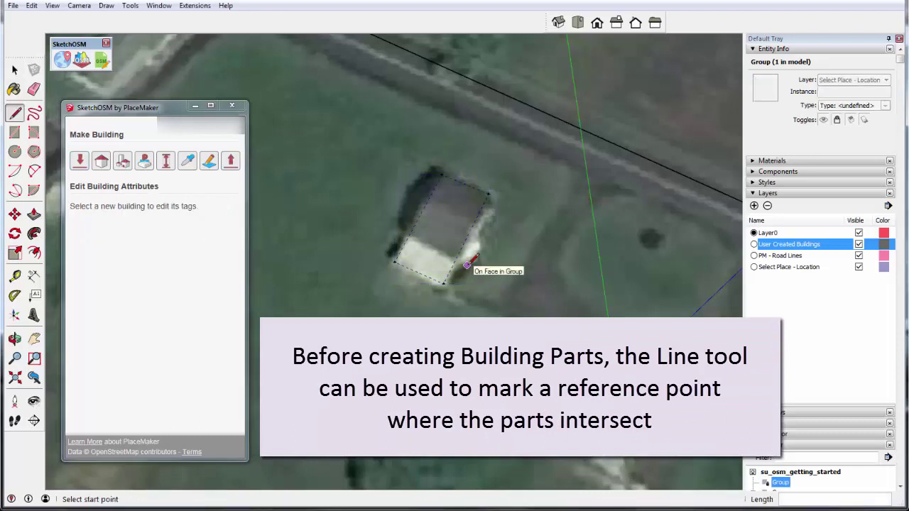
click(467, 266)
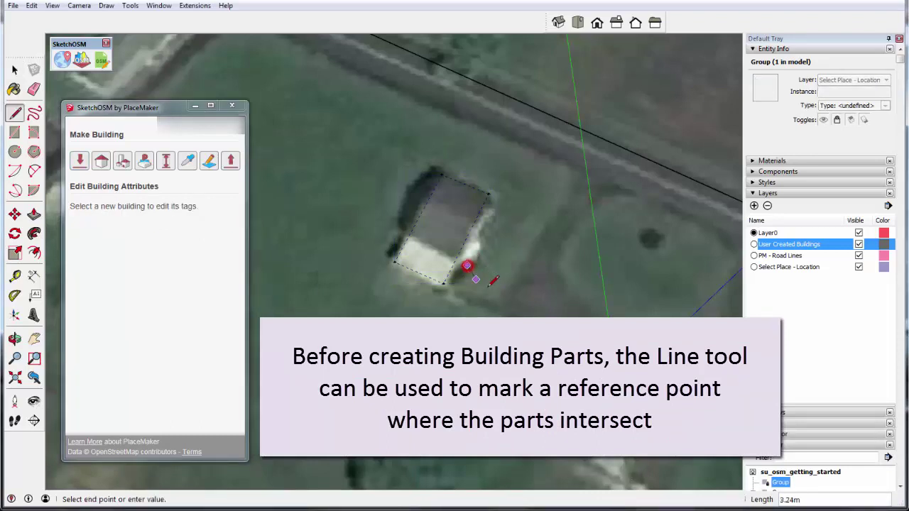
click(487, 288)
key(space)
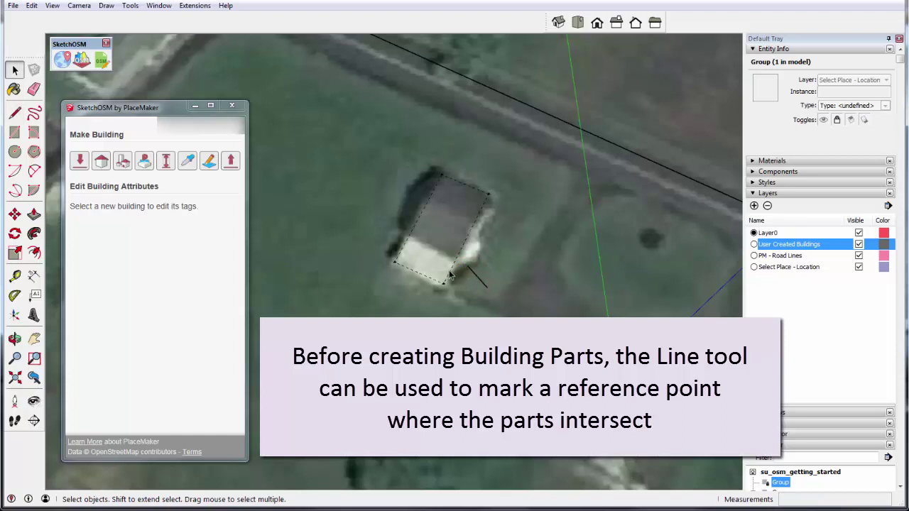
- Inside the complex building, draw the small front rectangle and make it a building part
double_click(443, 286)
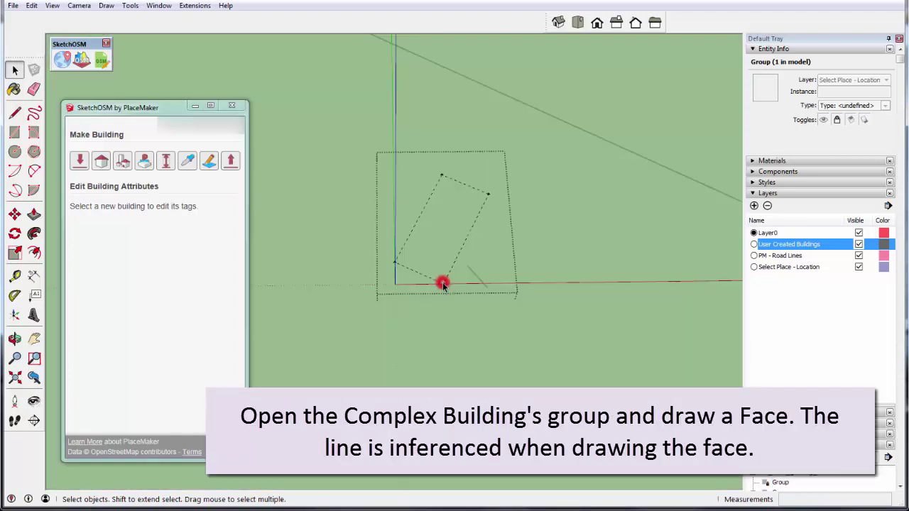
click(33, 132)
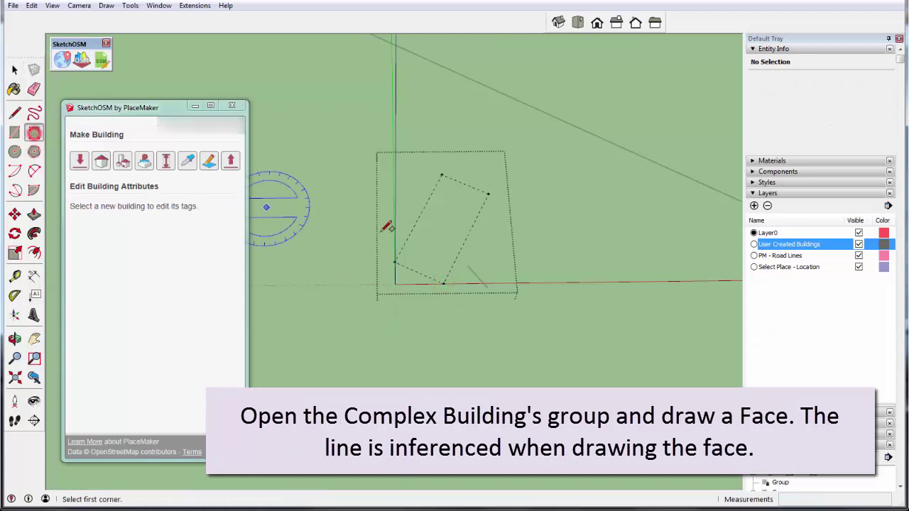
click(394, 261)
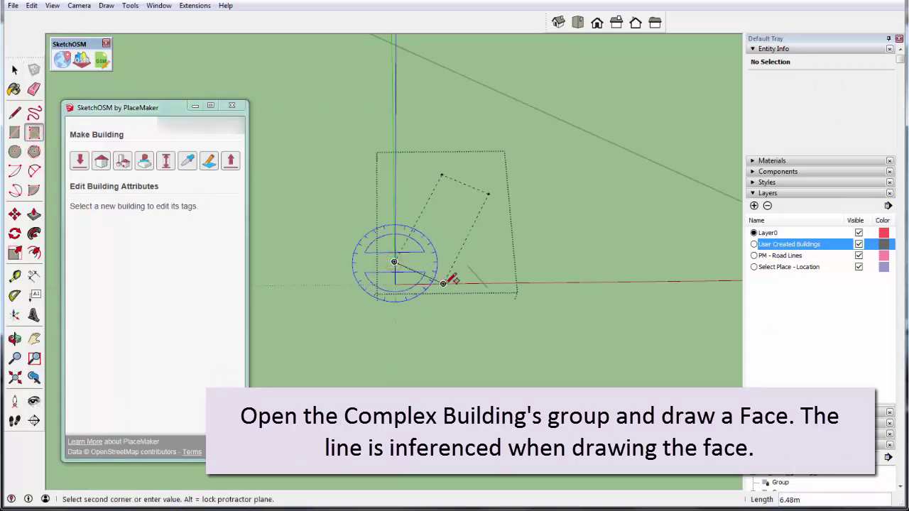
click(443, 284)
click(467, 263)
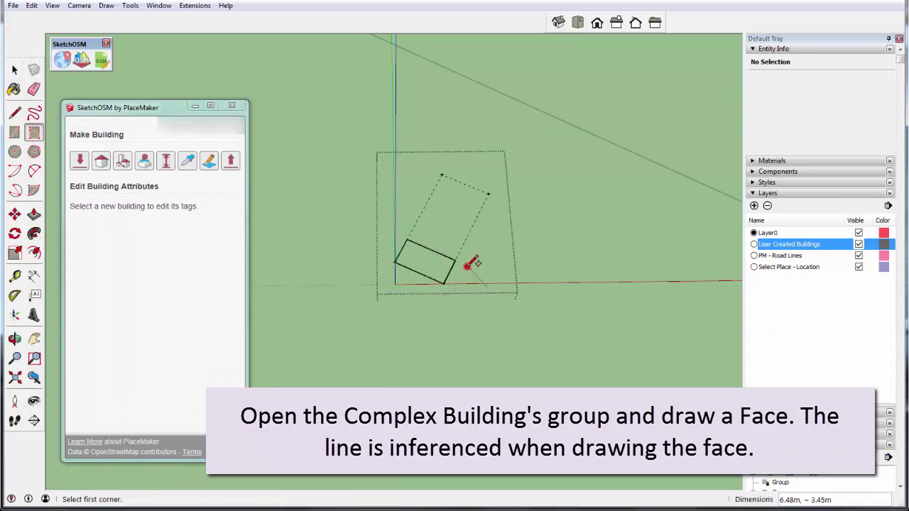
key(space)
click(431, 270)
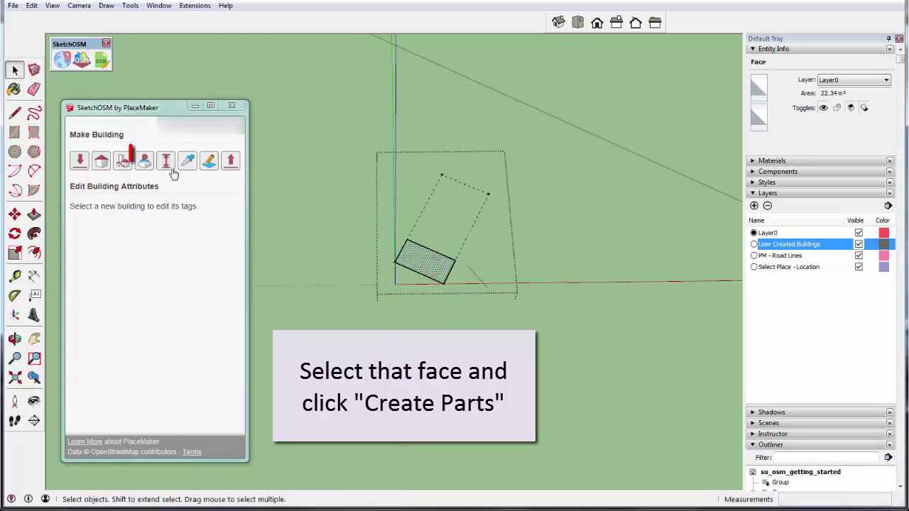
click(145, 162)
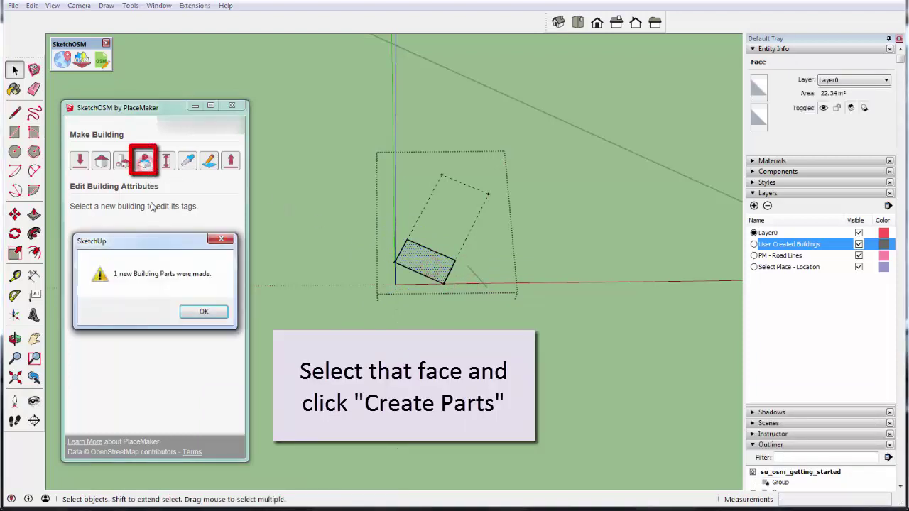
click(204, 313)
- Draw the larger rear rectangle and make it a second building part
click(33, 132)
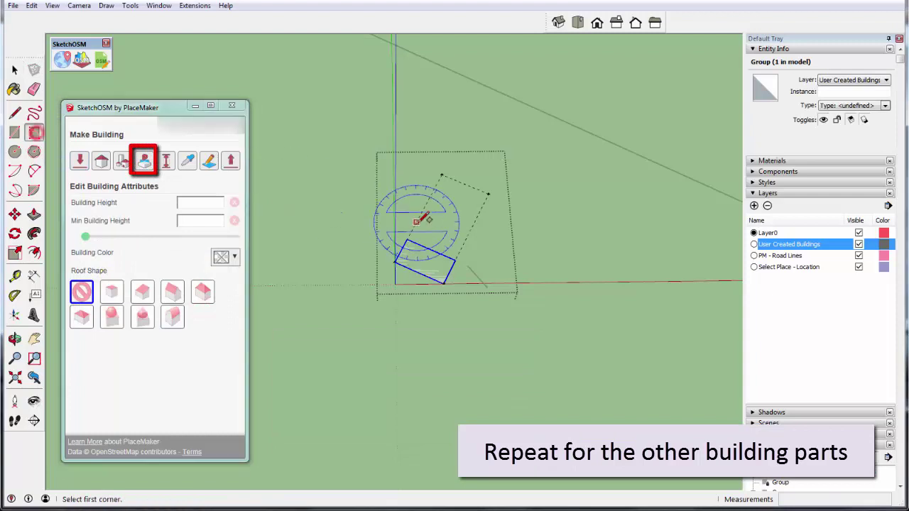
click(441, 174)
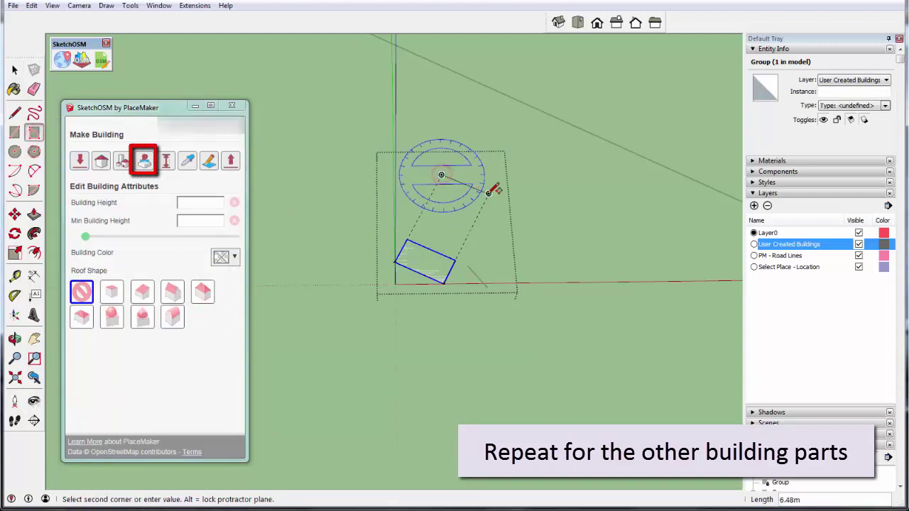
click(489, 193)
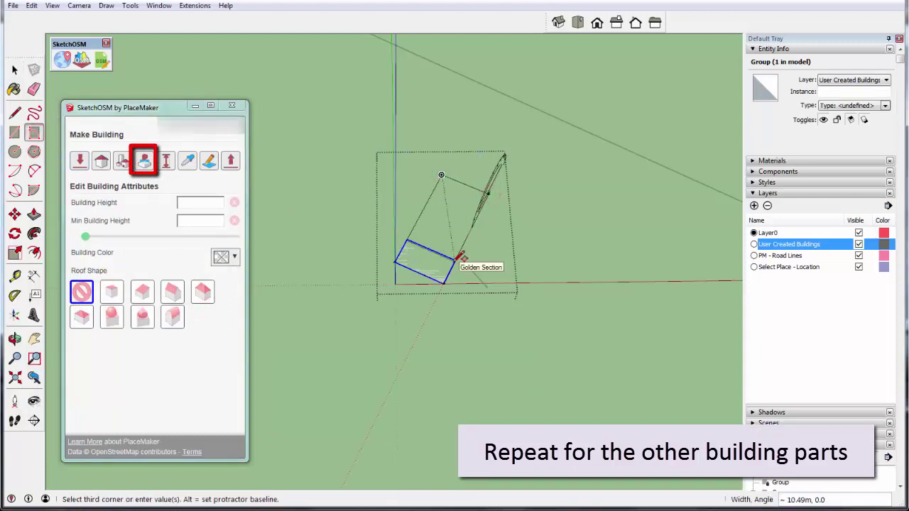
scroll(458, 257, up, 3)
click(455, 263)
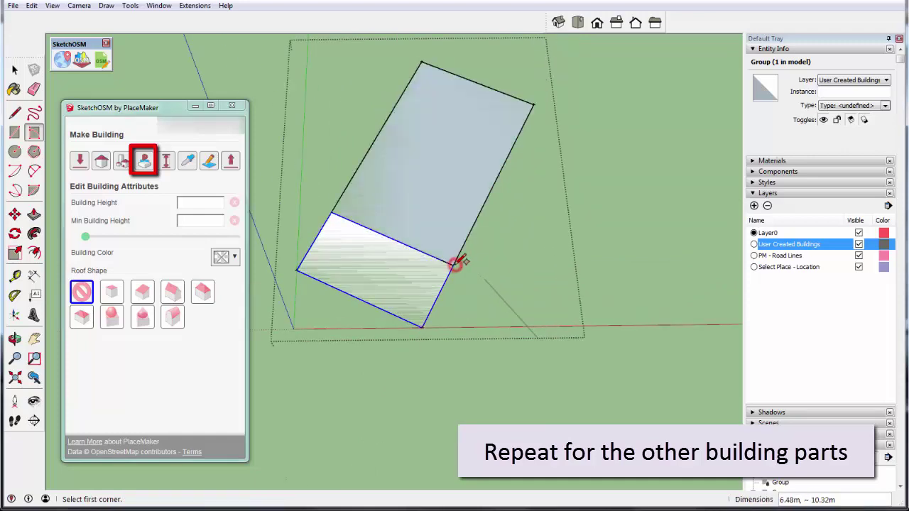
key(space)
click(440, 227)
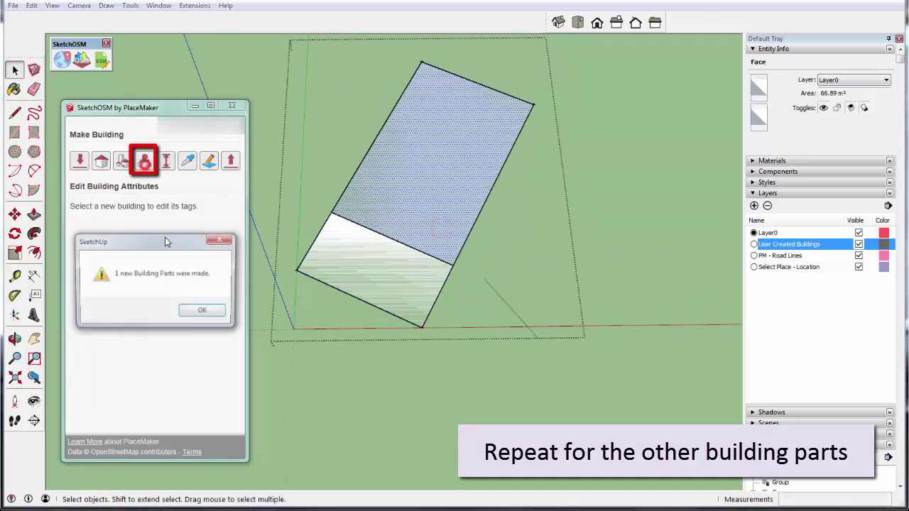
click(201, 309)
key(o)
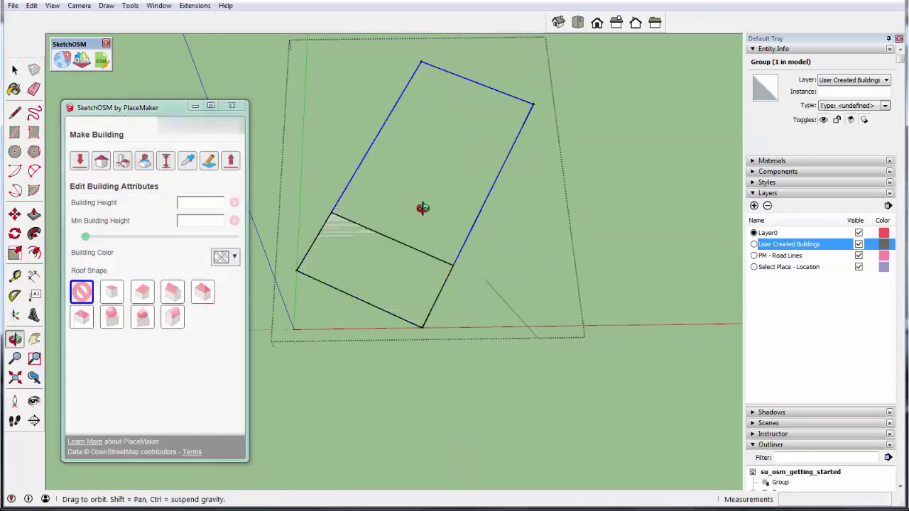
key(space)
- Orbit around the house and toggle User Created Buildings to check the imagery
middle_drag(429, 202, 480, 260)
click(472, 262)
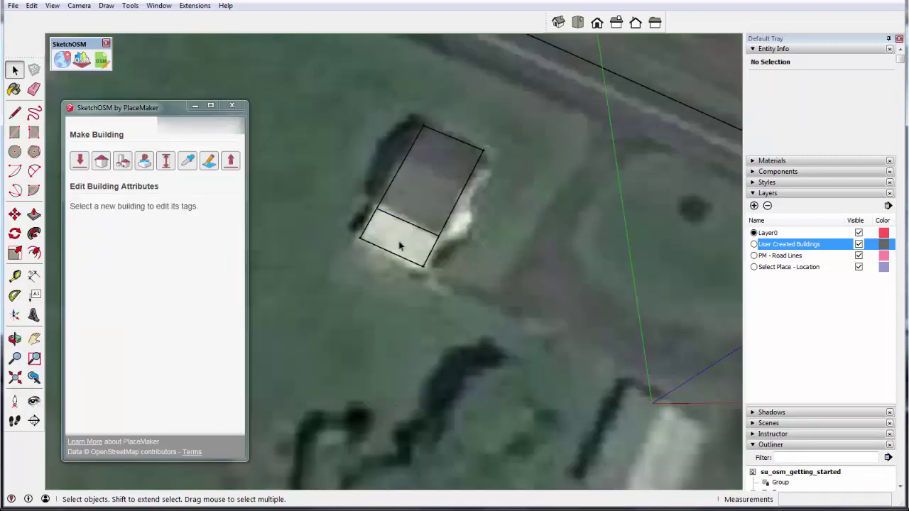
middle_drag(400, 246, 426, 263)
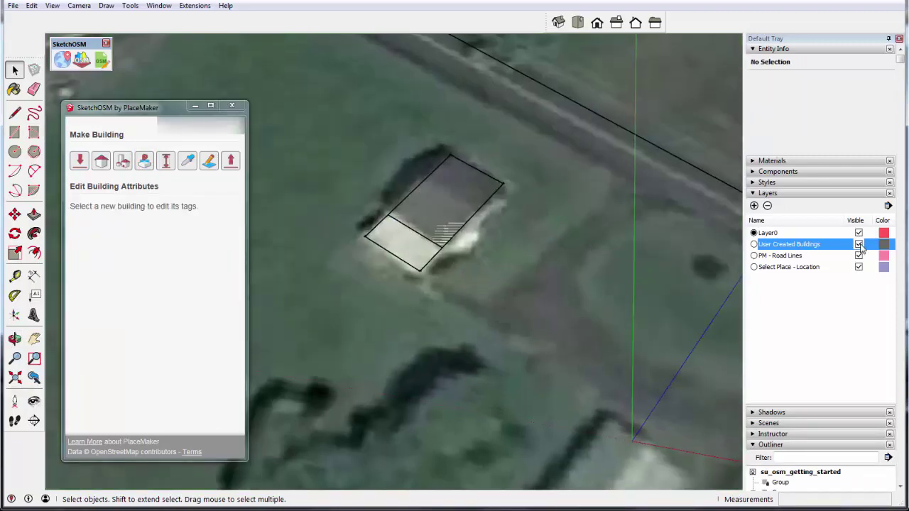
click(859, 244)
middle_drag(440, 227, 477, 241)
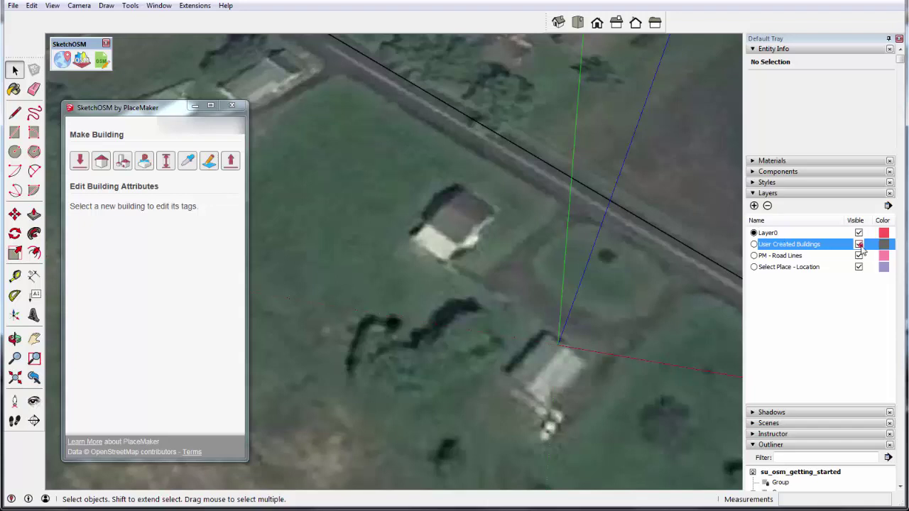
click(859, 244)
- Raise the small front building part to 1.95 m
click(165, 161)
click(437, 245)
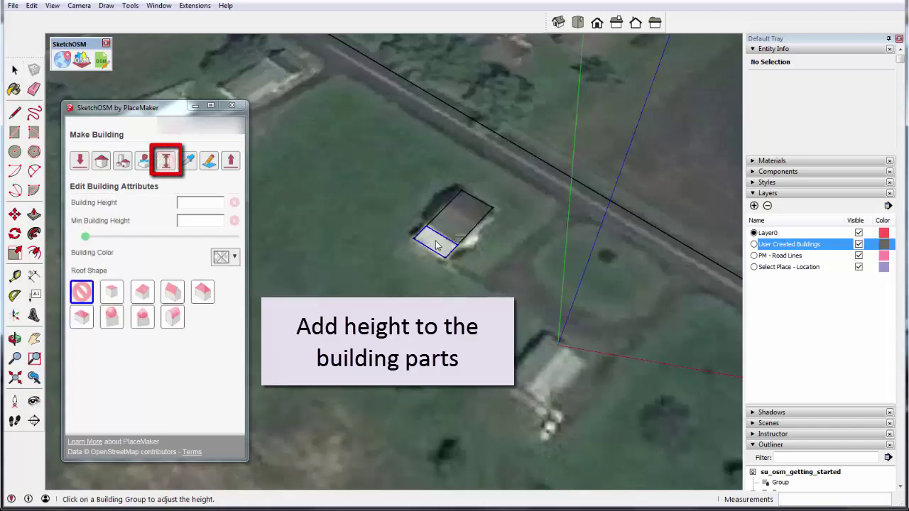
click(436, 245)
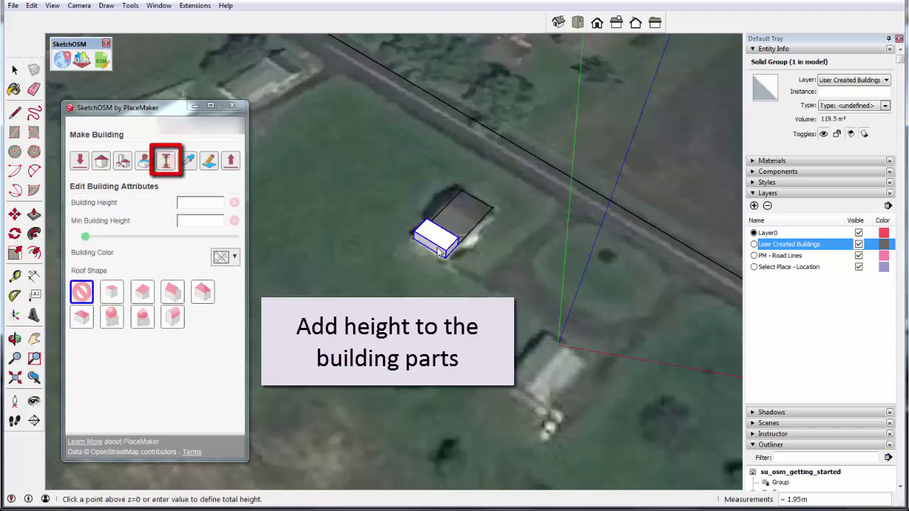
click(437, 247)
scroll(437, 247, up, 5)
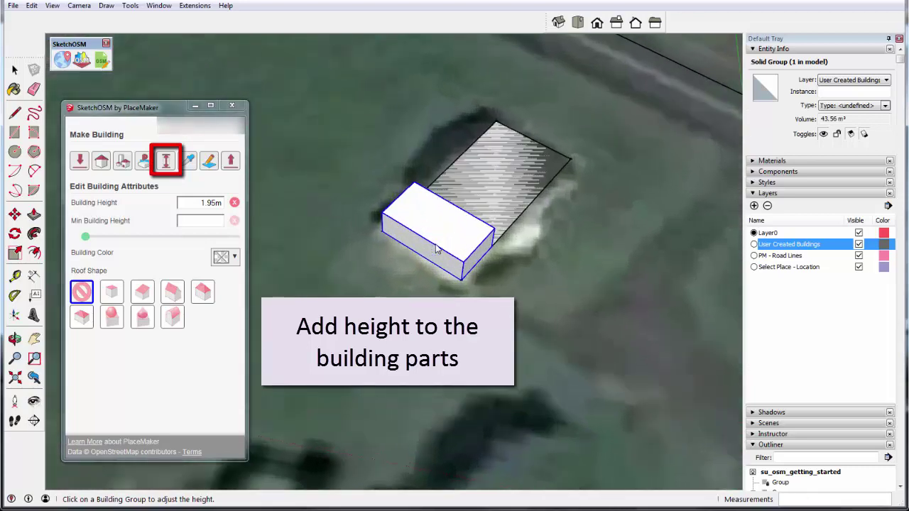
- Raise the larger building part to 7.49 m and reopen the building group
click(435, 246)
click(435, 229)
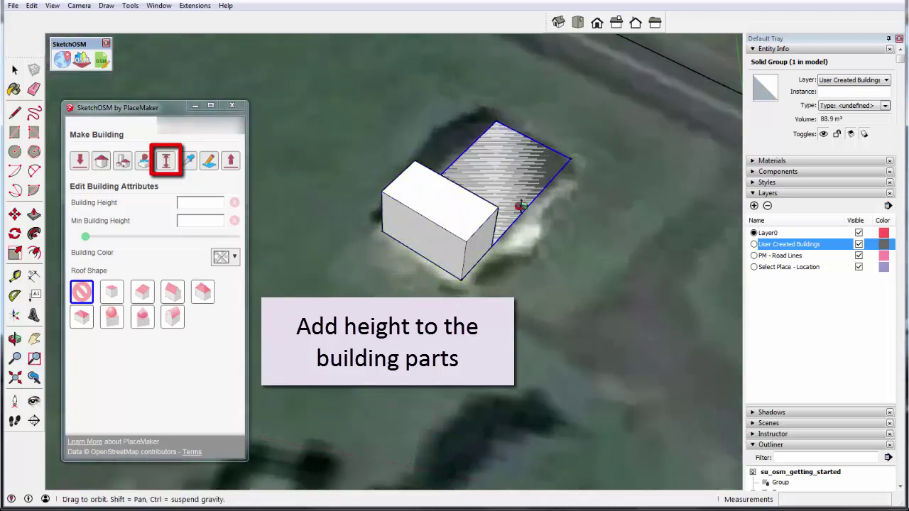
middle_drag(520, 206, 457, 219)
click(509, 212)
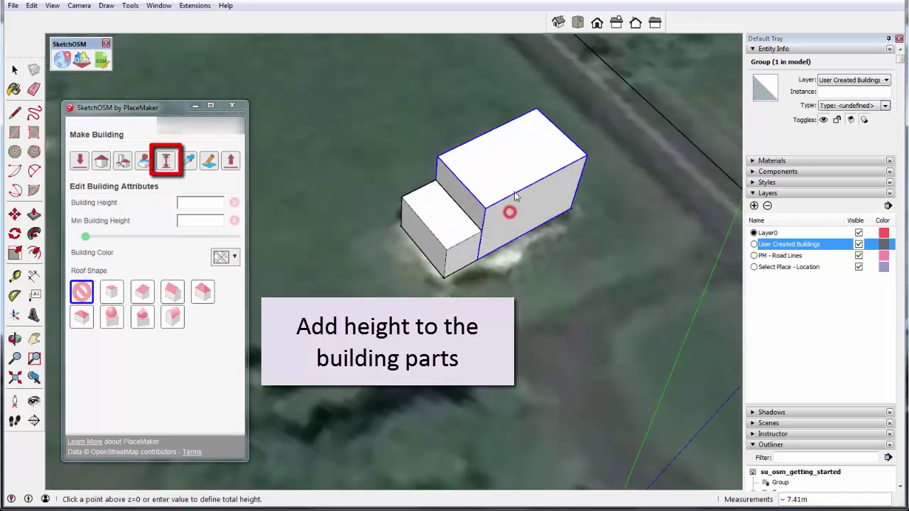
click(513, 192)
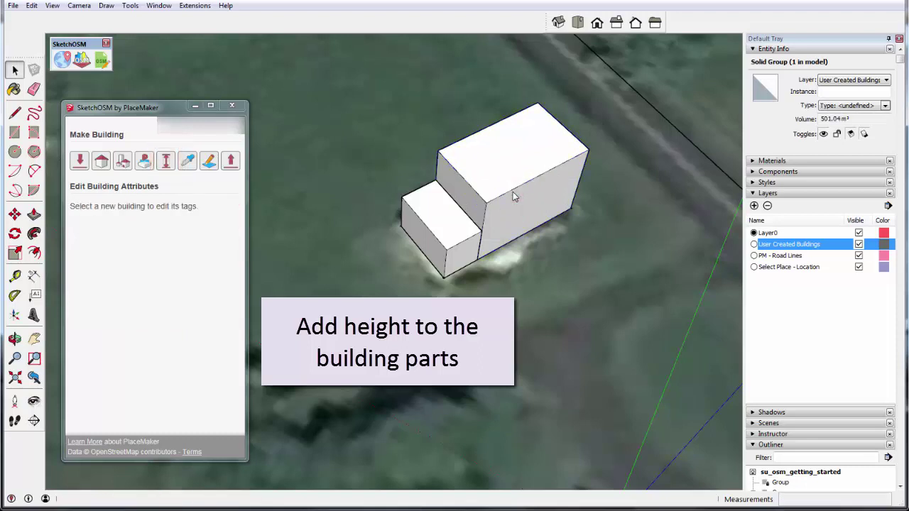
key(space)
click(438, 238)
double_click(438, 238)
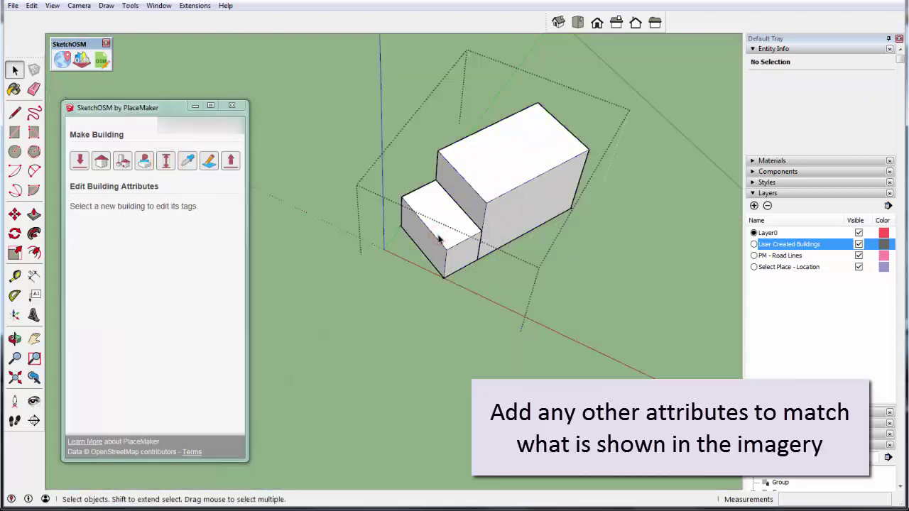
- Give the taller rear part a gabled roof with its ridge oriented Across
click(490, 195)
click(171, 291)
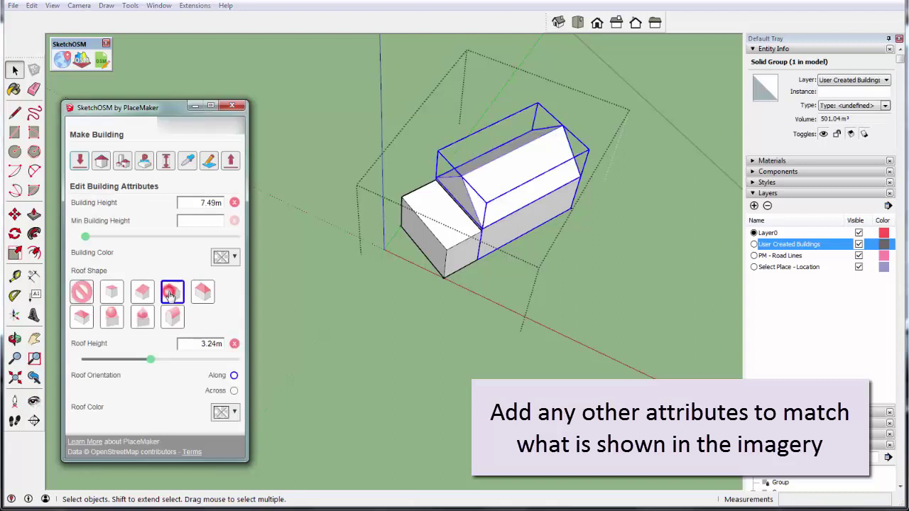
click(645, 252)
click(859, 244)
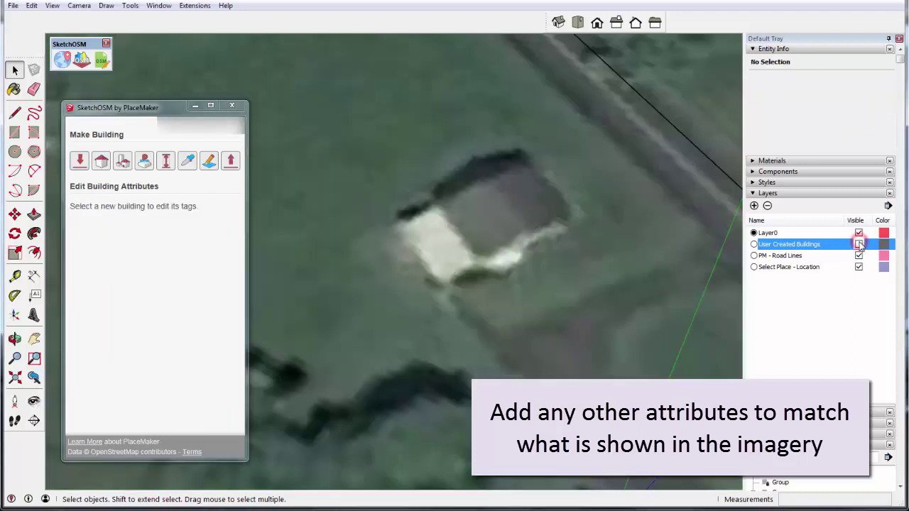
click(859, 244)
double_click(506, 197)
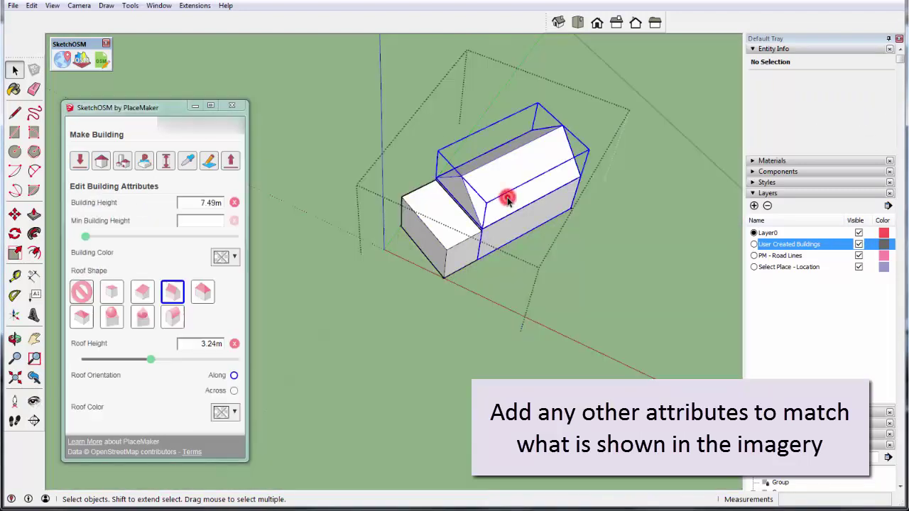
click(233, 391)
middle_drag(497, 298, 361, 282)
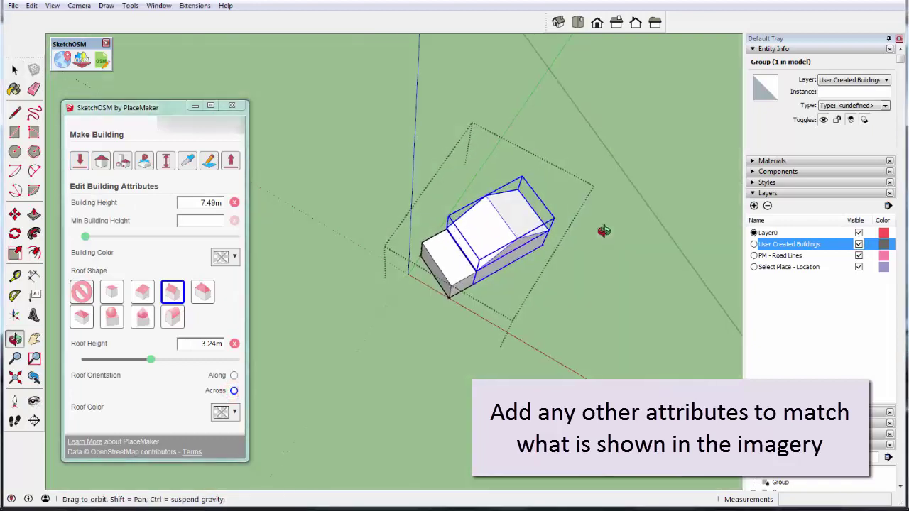
- Lower the rear part's roof to about 2.06 m and colour it dark green
drag(147, 360, 125, 360)
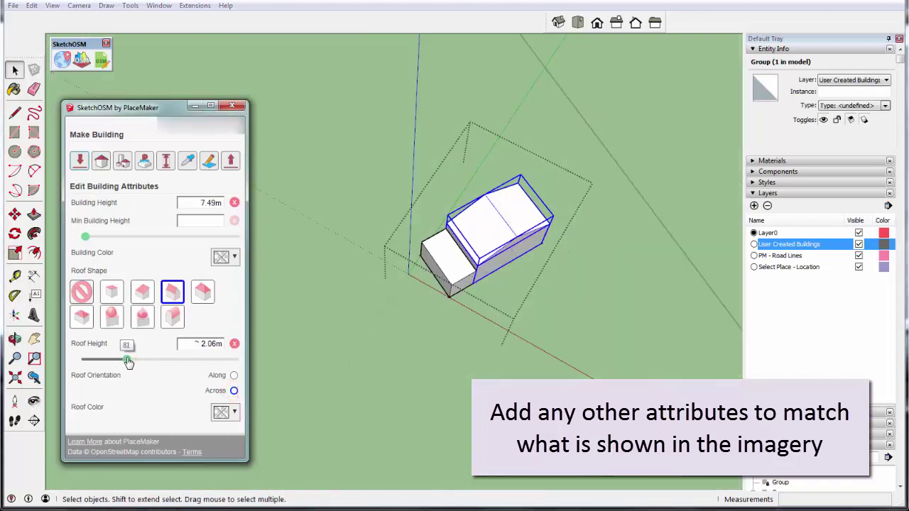
click(221, 414)
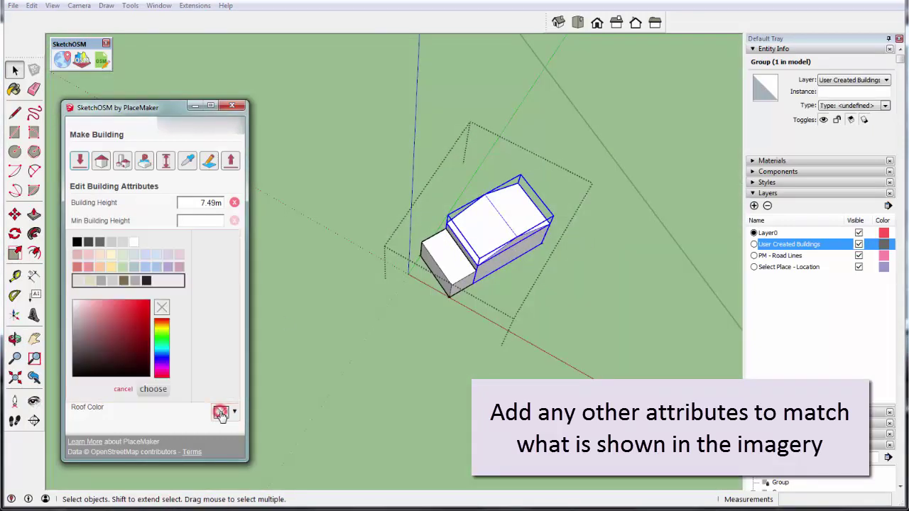
click(162, 345)
click(109, 346)
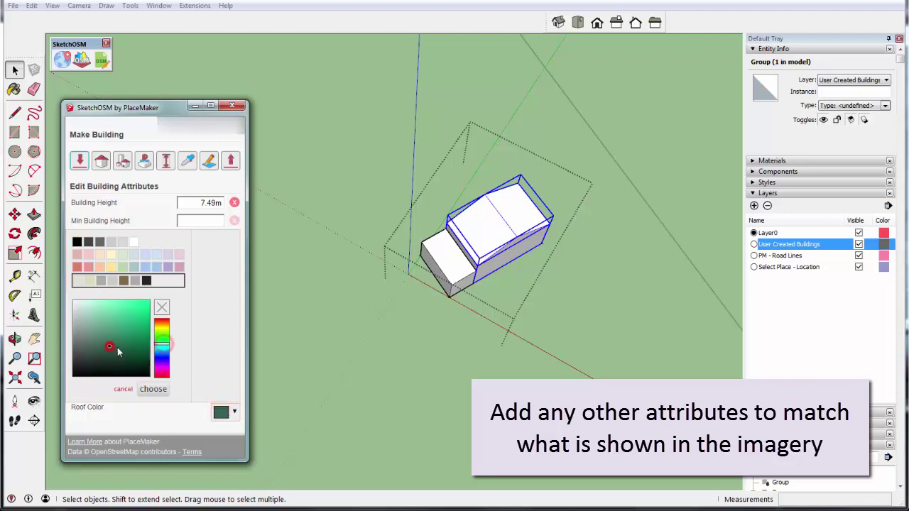
click(152, 388)
- Deselect the building and toggle the User Created Buildings layer to compare with the imagery
click(584, 384)
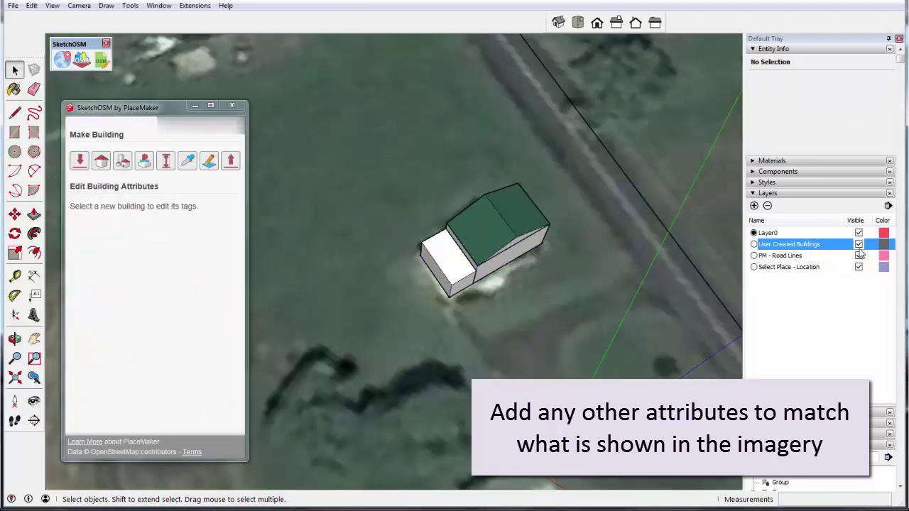
click(858, 244)
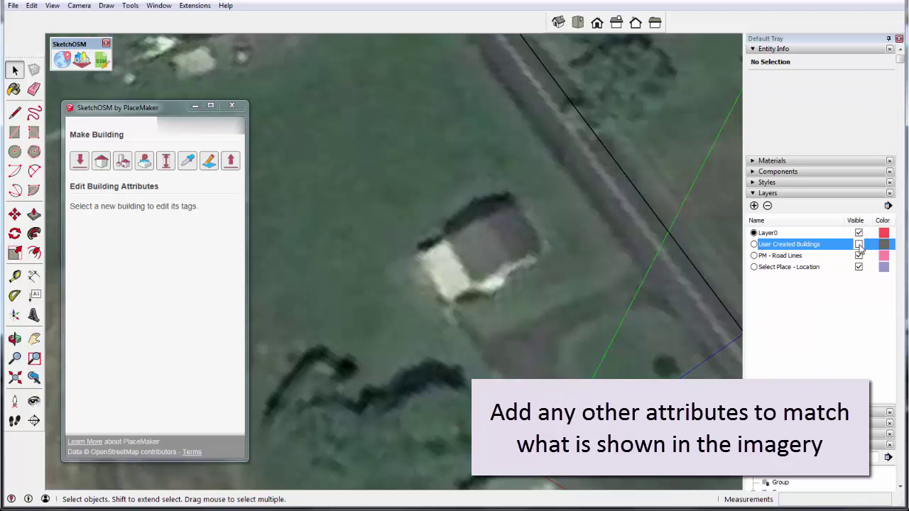
click(858, 244)
- Give the small front part a sloped roof about 1.12 m high, directed from an edge
double_click(454, 267)
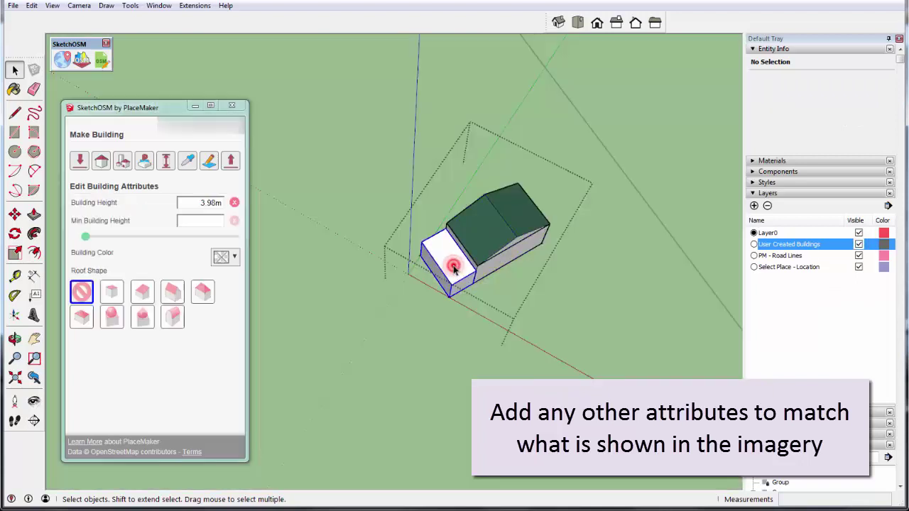
click(453, 267)
click(142, 291)
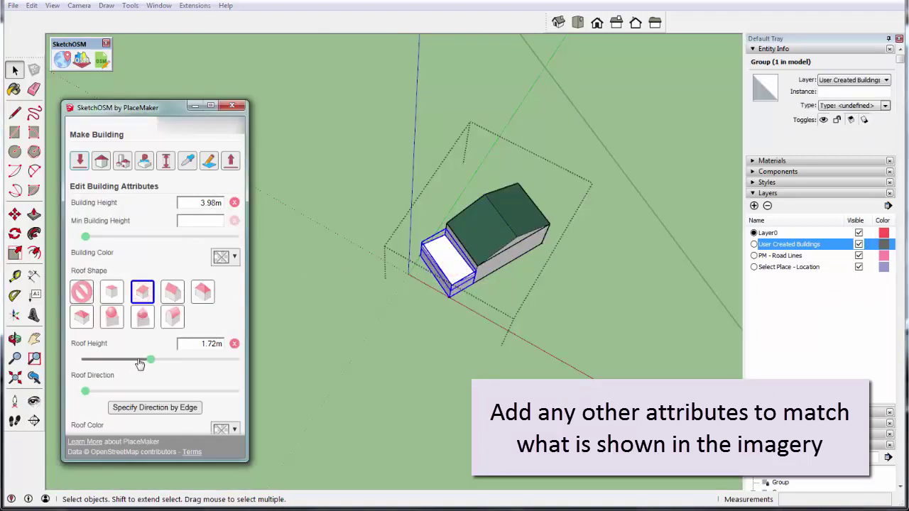
drag(140, 363, 129, 364)
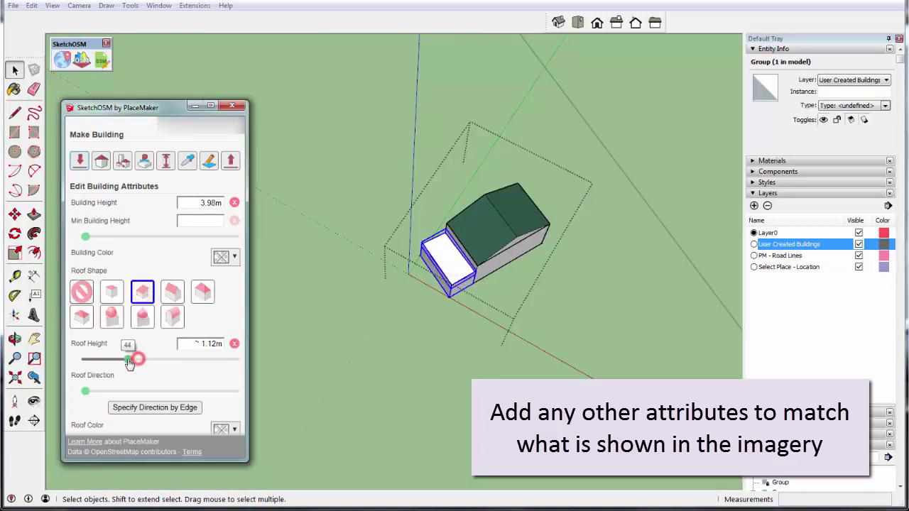
click(162, 406)
- View the building from above and toggle the modelled buildings off and on against the imagery
middle_drag(394, 313, 461, 286)
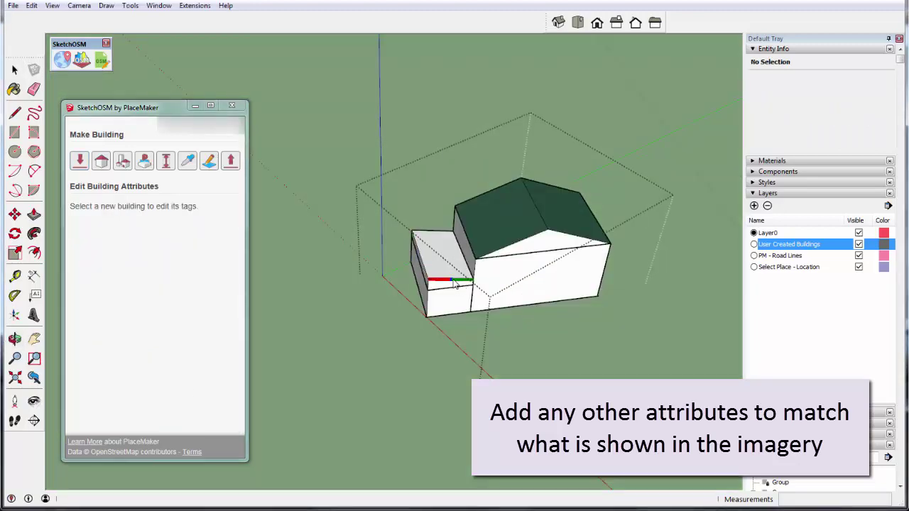
click(453, 280)
middle_drag(447, 286, 604, 288)
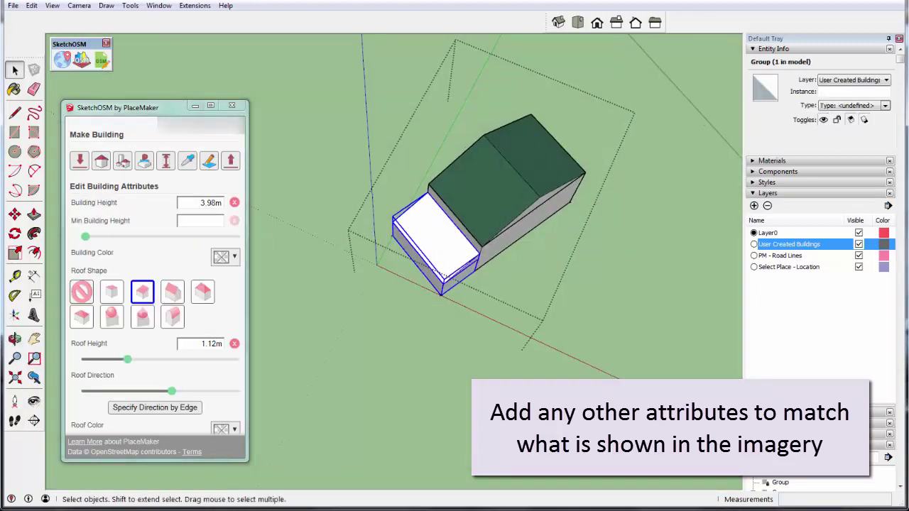
click(508, 264)
shift+middle_drag(508, 264, 380, 294)
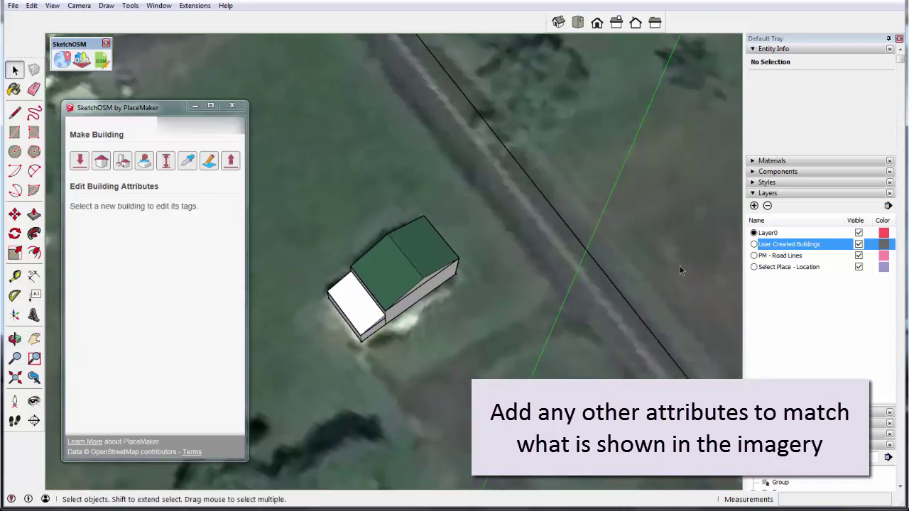
click(858, 244)
click(858, 243)
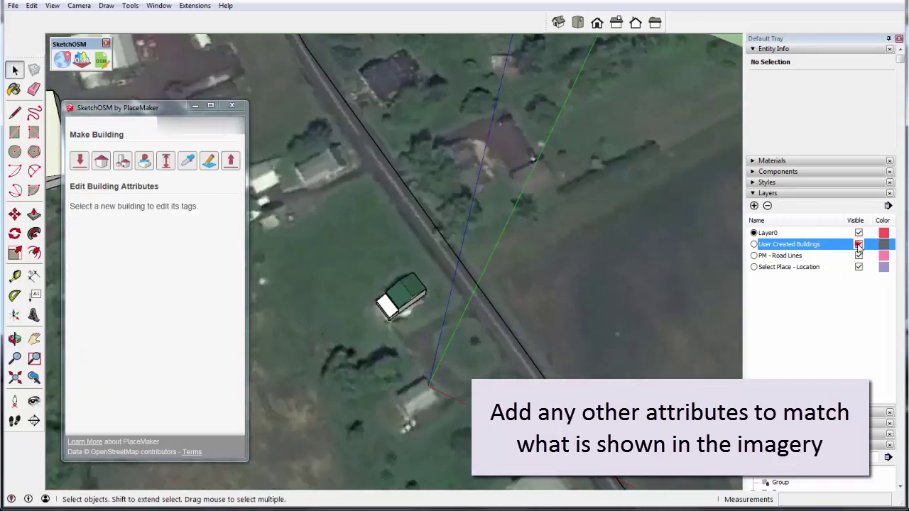
scroll(389, 305, up, 5)
- Split the white part's outline with a new edge and erase the edges beyond it
scroll(389, 305, up, 2)
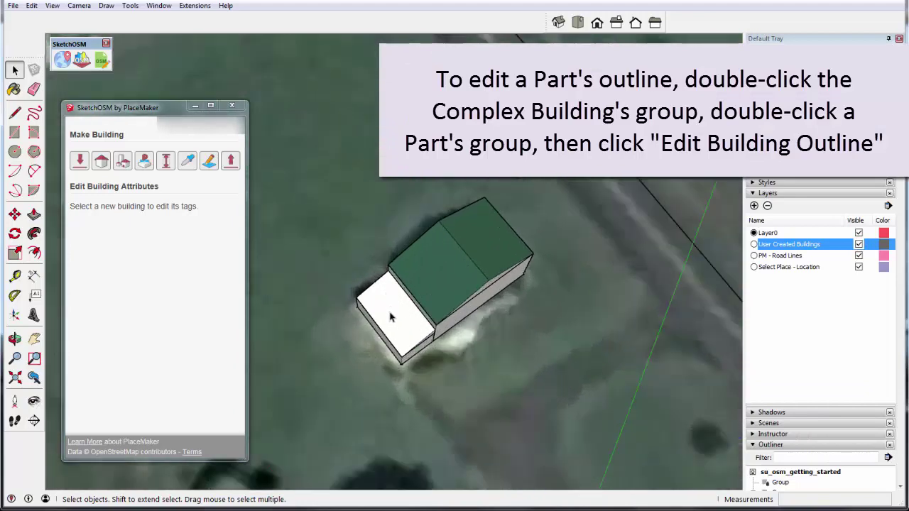
double_click(390, 319)
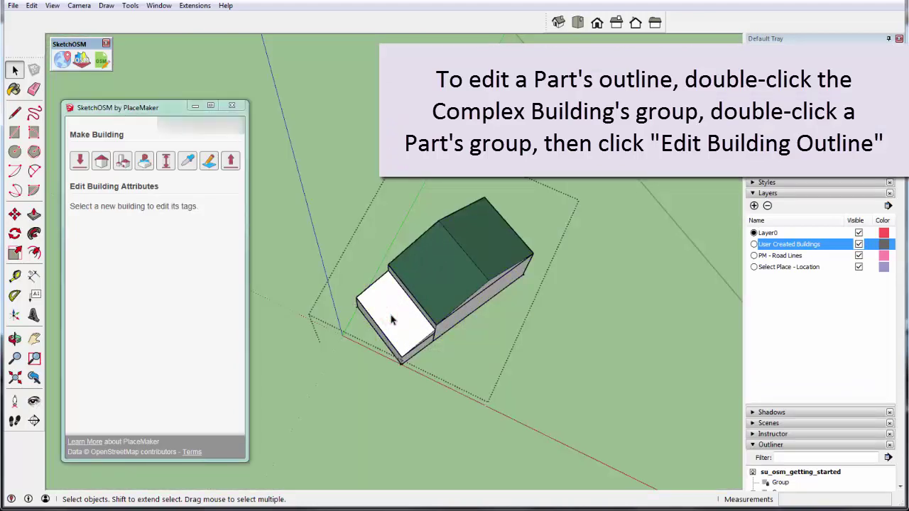
double_click(390, 319)
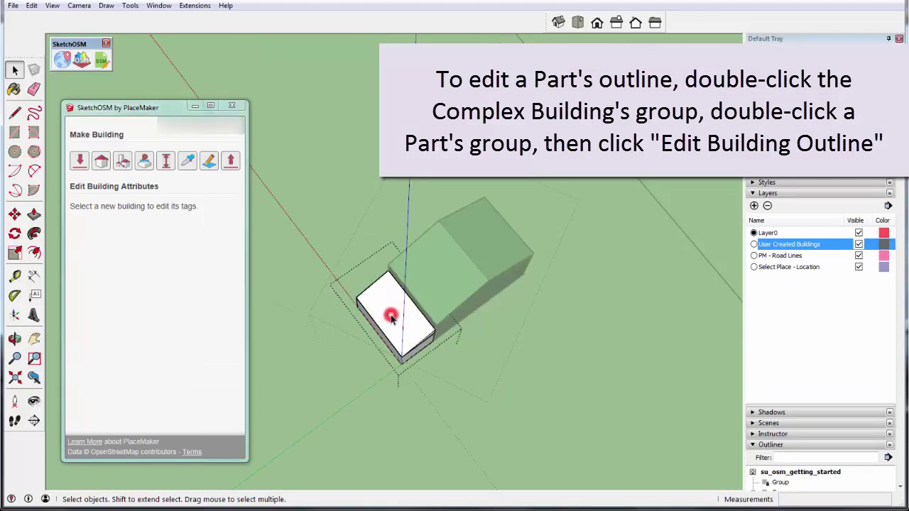
click(209, 166)
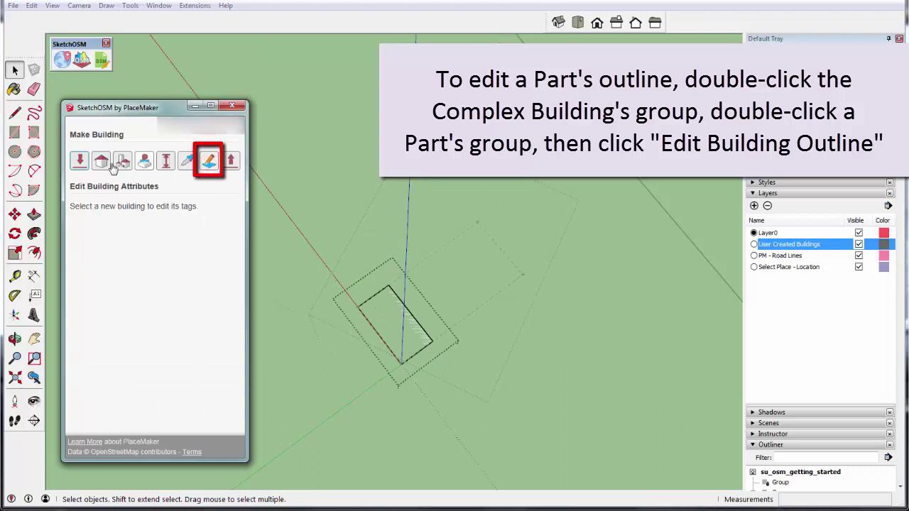
click(389, 348)
click(442, 320)
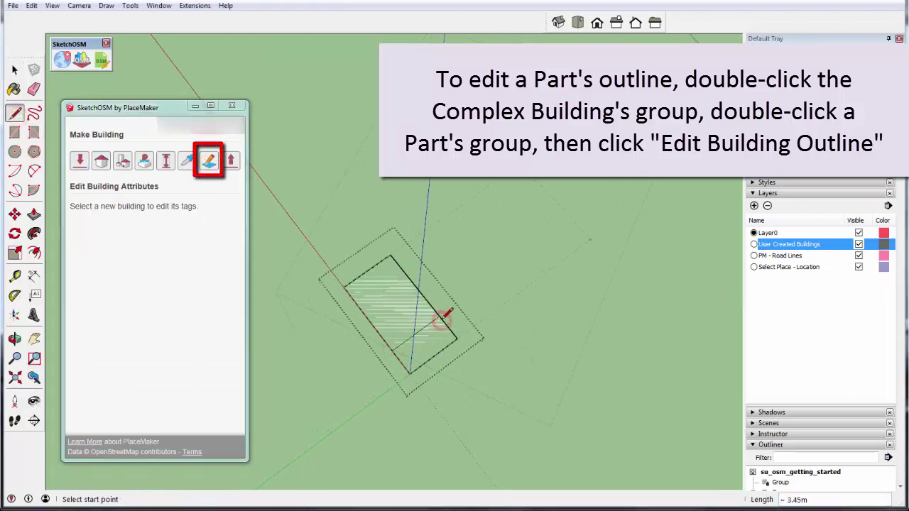
key(e)
drag(453, 328, 398, 362)
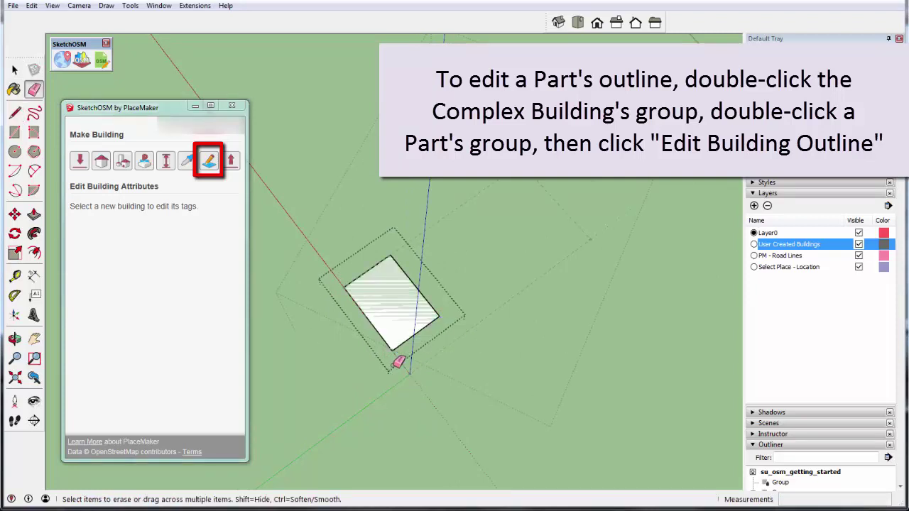
key(space)
click(483, 370)
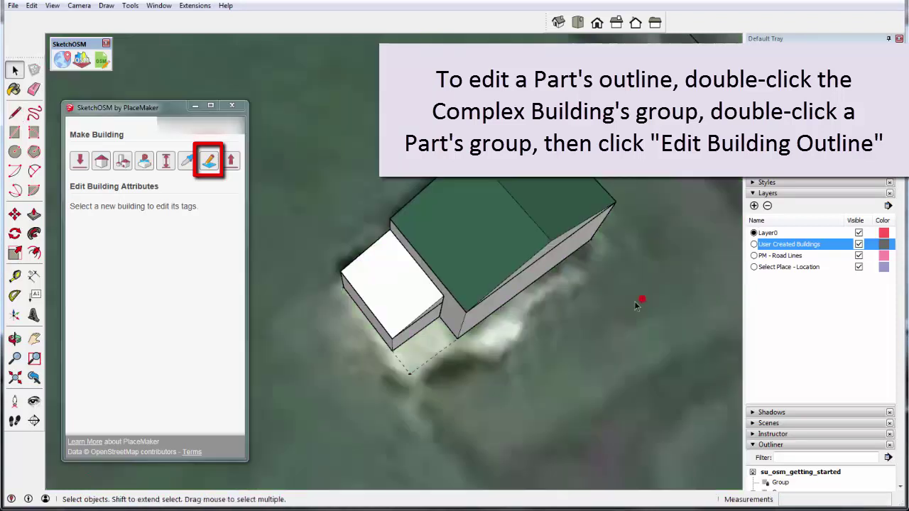
mouse_move(641, 300)
middle_down()
mouse_move(473, 352)
mouse_move(490, 340)
mouse_move(433, 333)
middle_up()
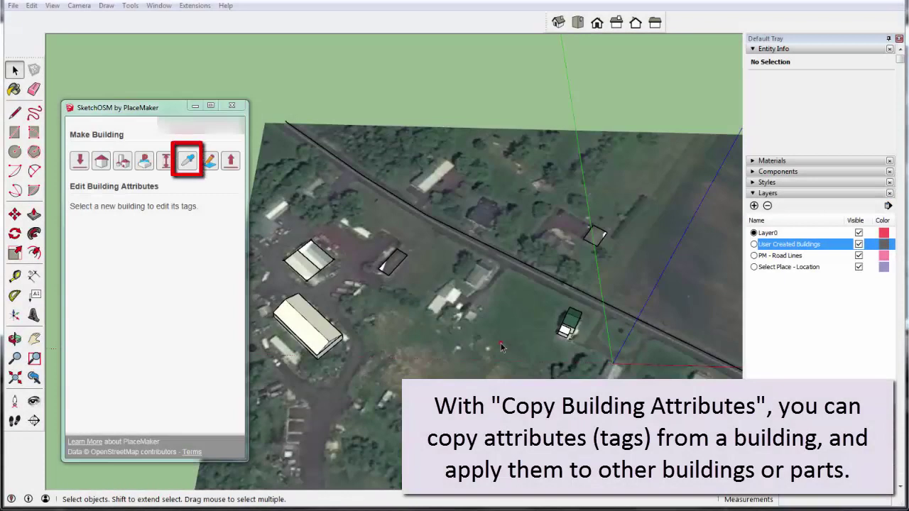
- Copy all building attributes from the modelled house as the source
click(500, 346)
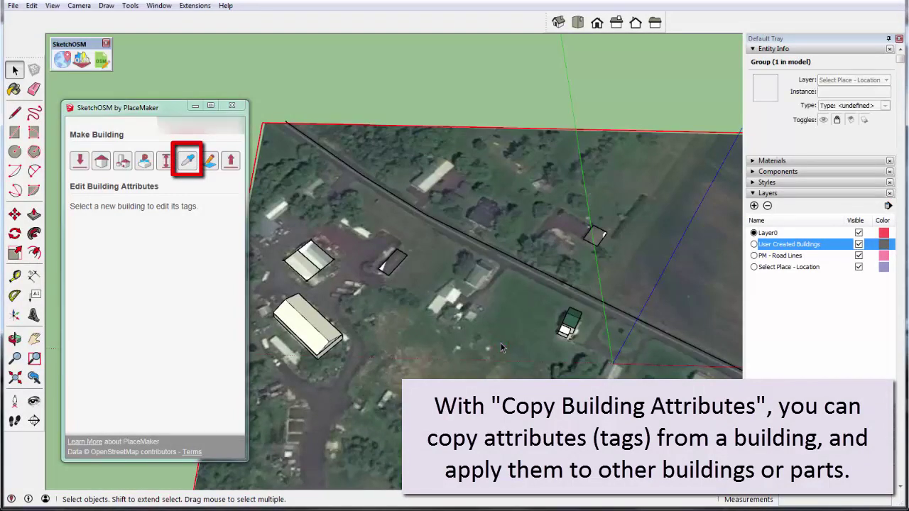
click(189, 163)
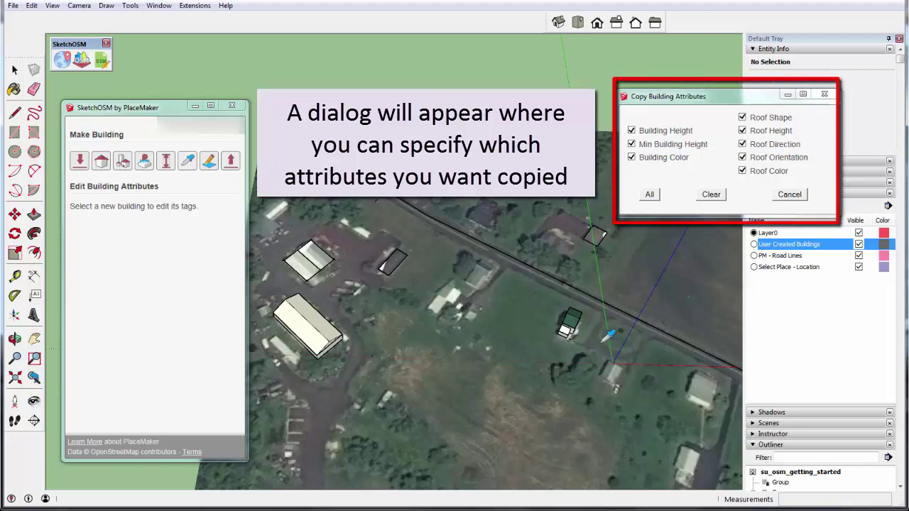
middle_drag(608, 336, 477, 308)
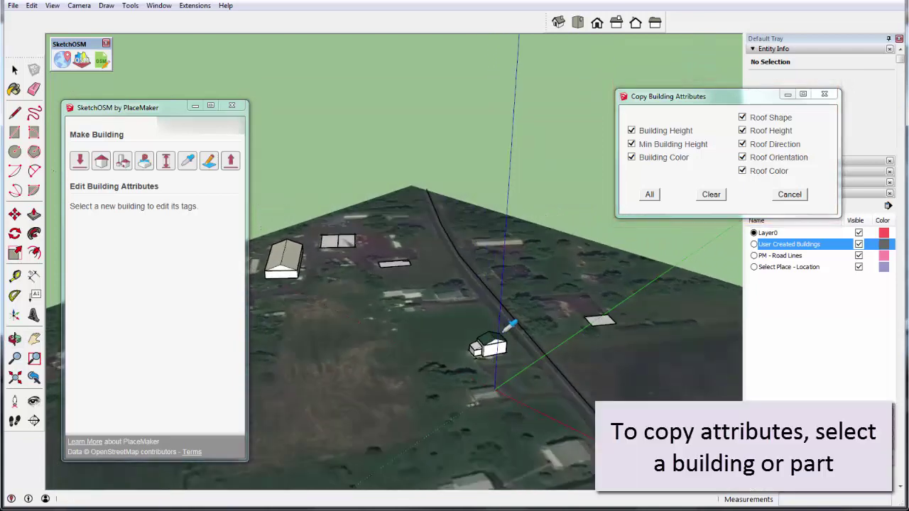
scroll(507, 329, up, 2)
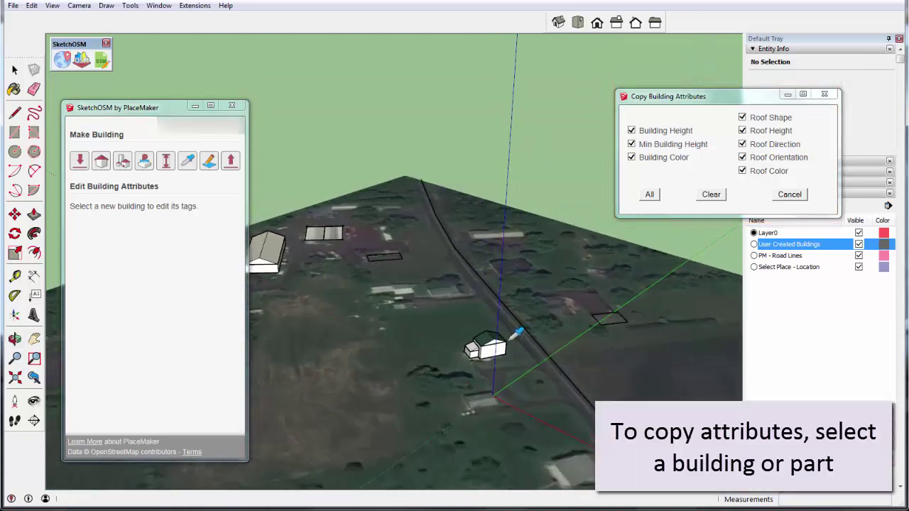
click(497, 341)
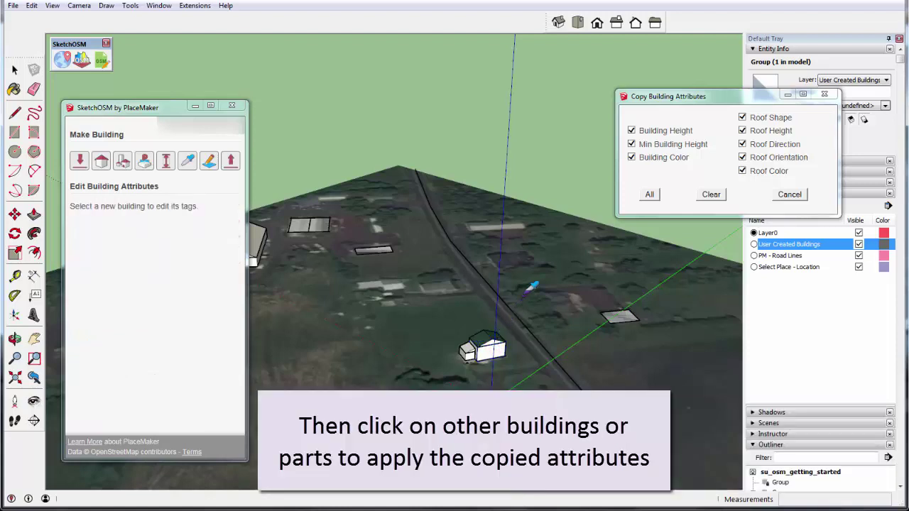
- Apply the copied height and green roof to three flat building outlines
click(621, 309)
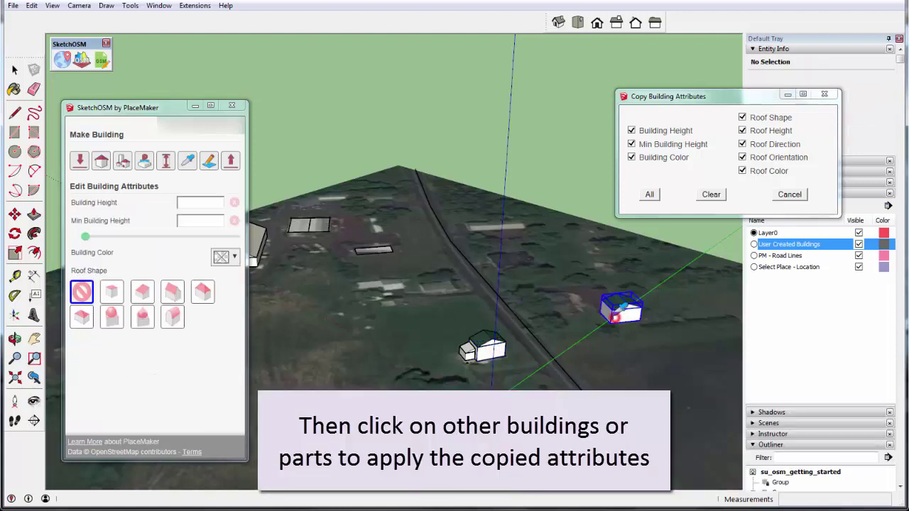
click(386, 242)
mouse_move(386, 242)
middle_down()
mouse_move(616, 316)
mouse_move(809, 326)
middle_up()
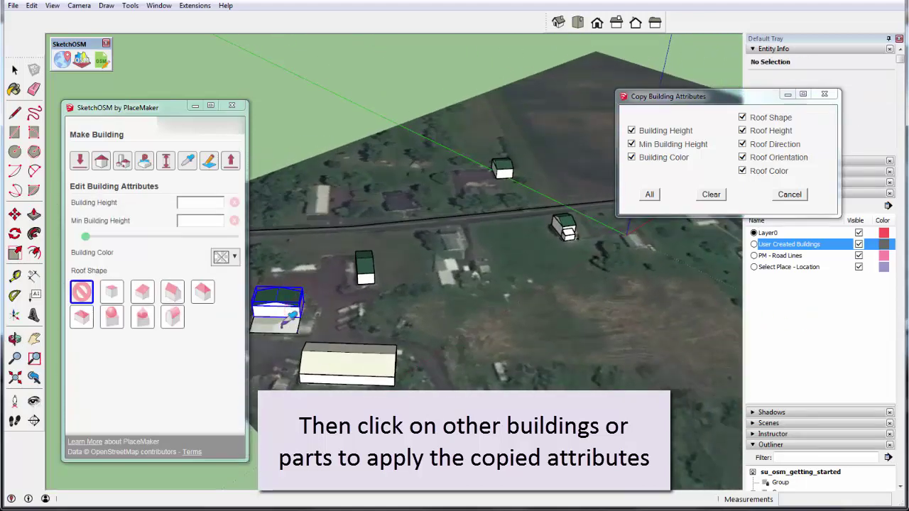
click(296, 305)
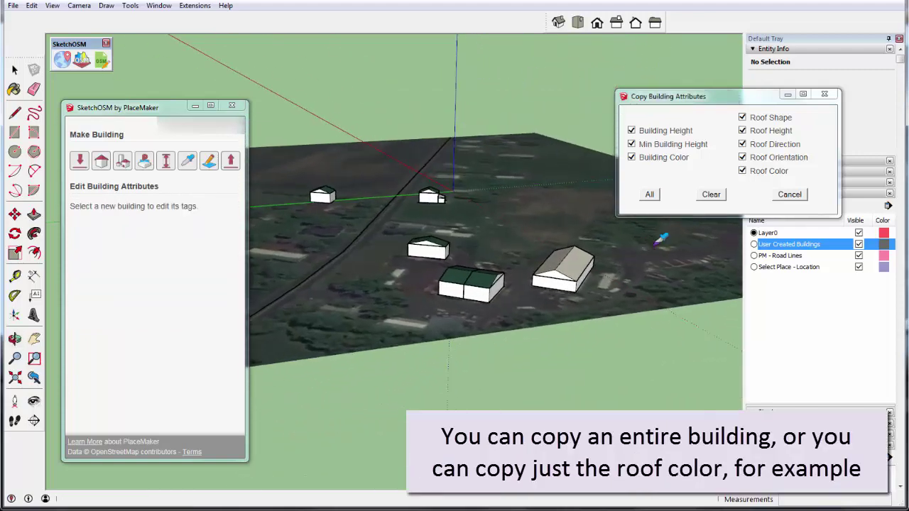
- Copy only Roof Color from a green-roofed building onto the long cream-roofed building
middle_drag(638, 266, 681, 217)
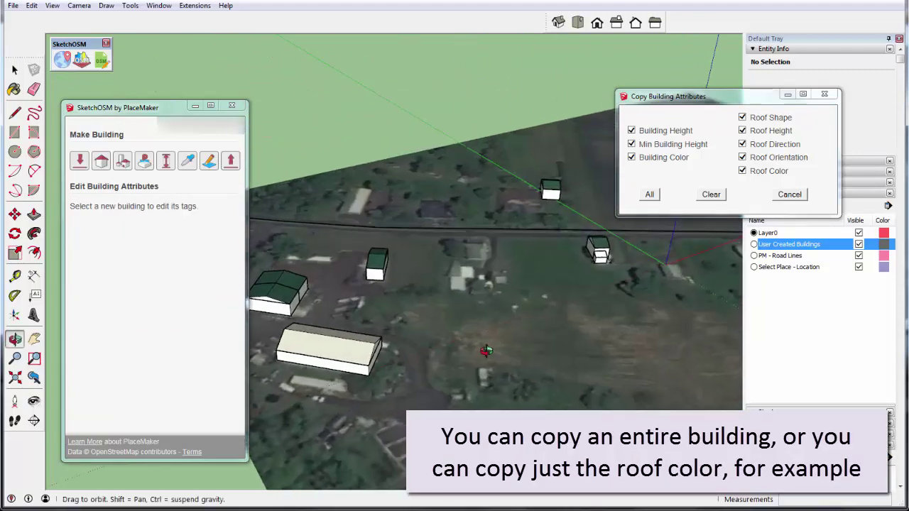
click(710, 196)
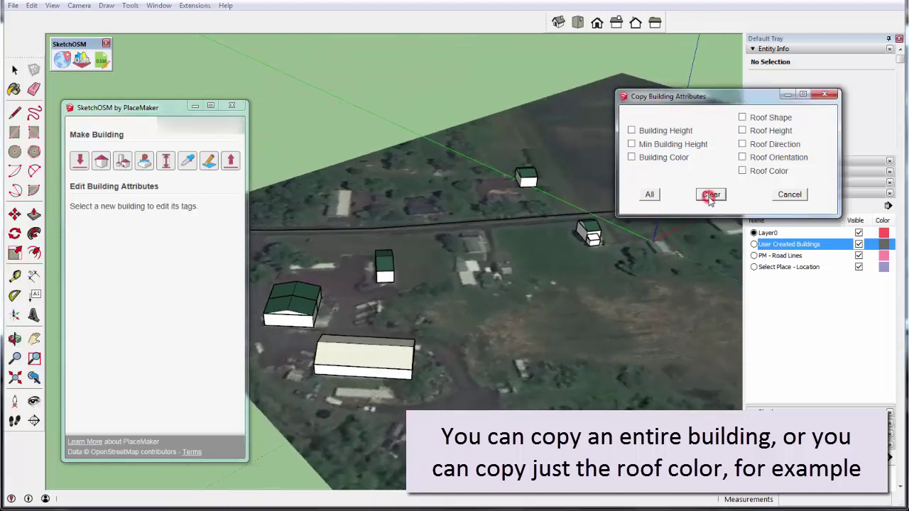
click(741, 171)
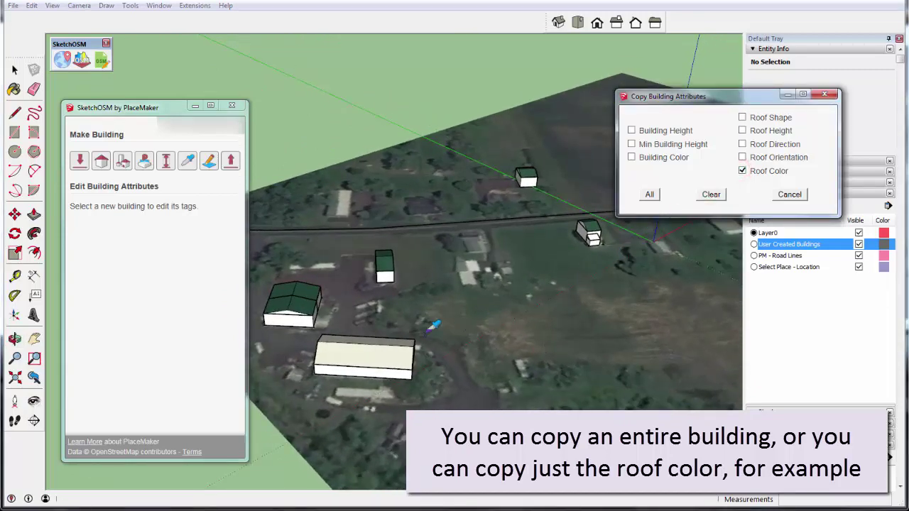
click(371, 348)
click(367, 351)
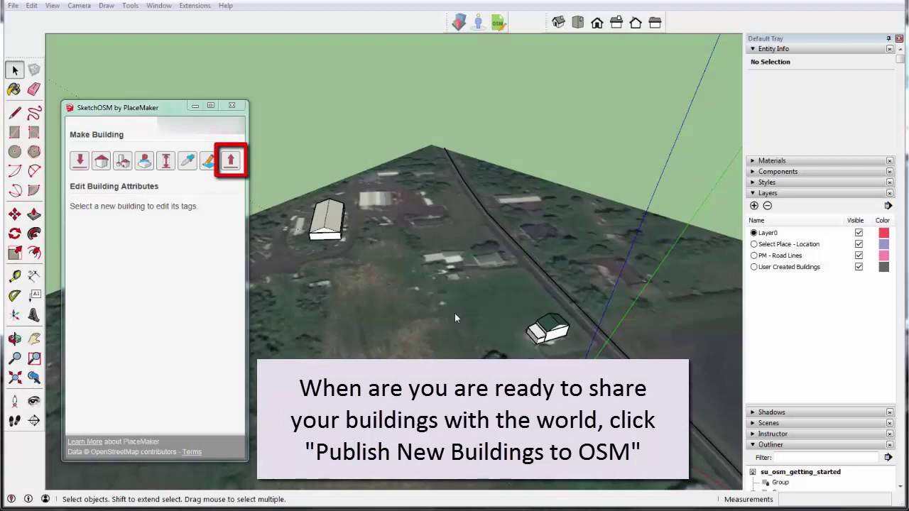
- Publish the 2 new buildings to OpenStreetMap and view the changes in the browser
click(455, 315)
click(451, 90)
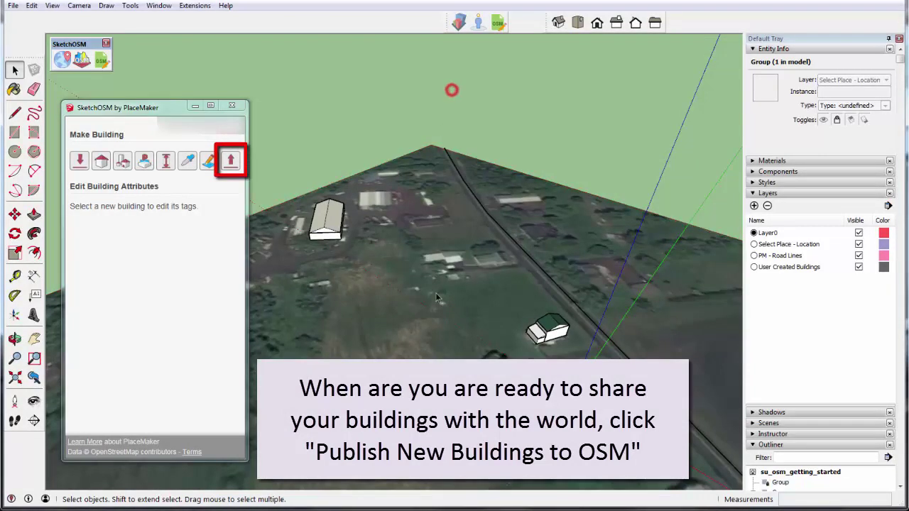
click(231, 166)
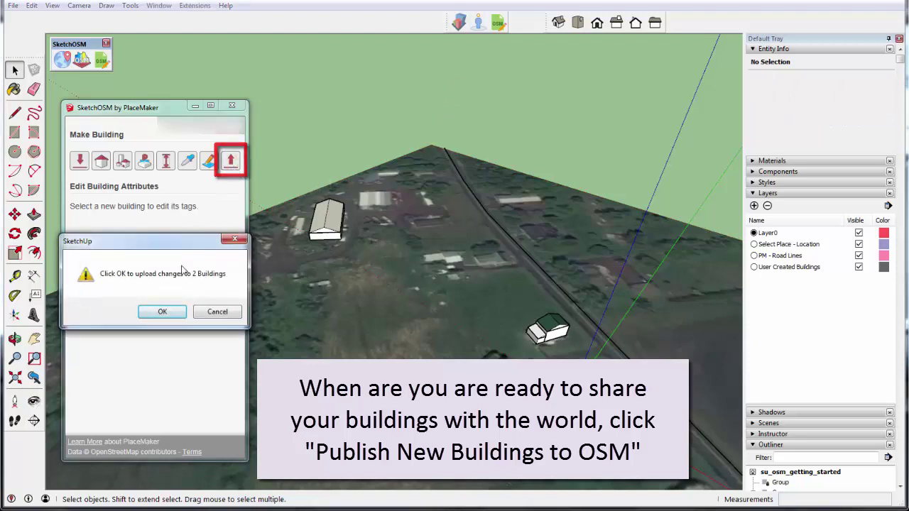
click(163, 313)
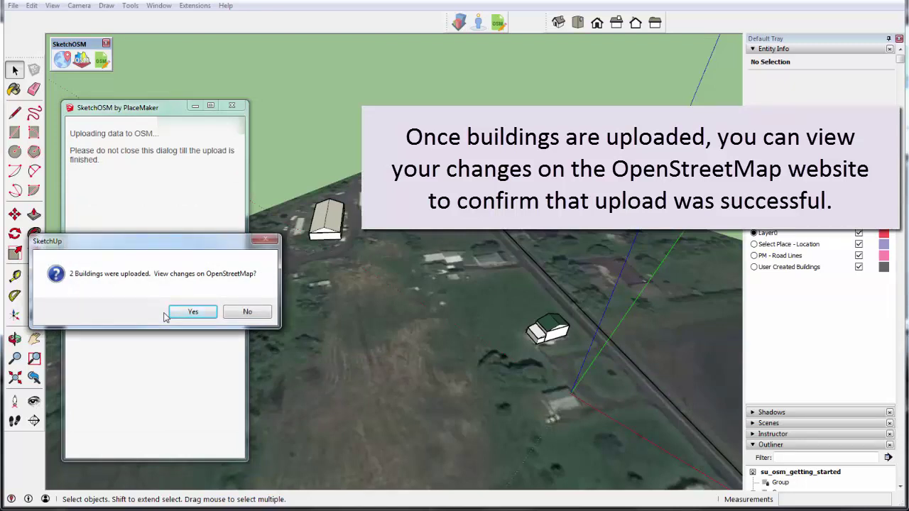
click(192, 313)
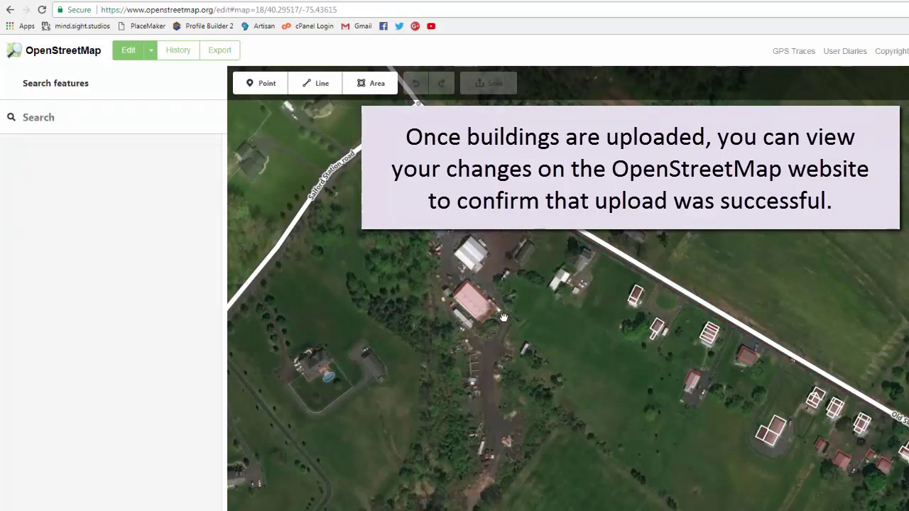
- Open the red-roofed building in OSM's feature editor, then inspect the small building by the road
click(495, 317)
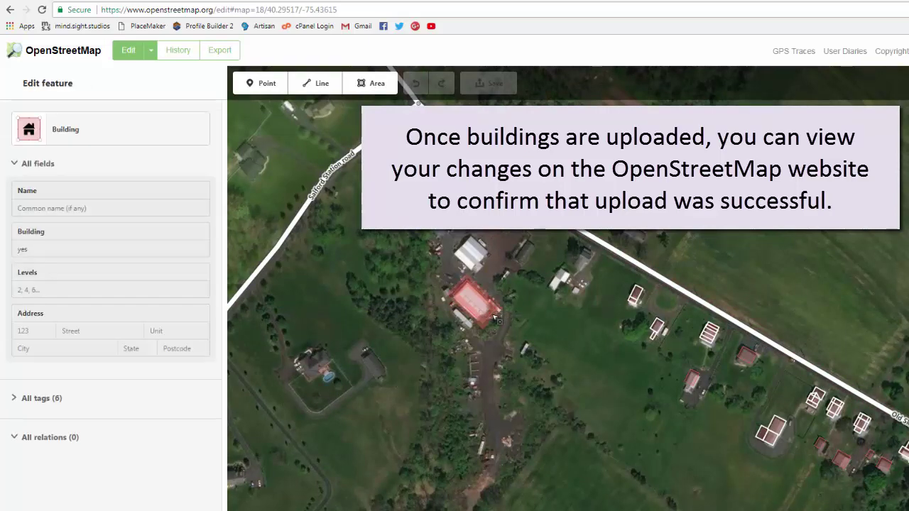
scroll(494, 317, up, 3)
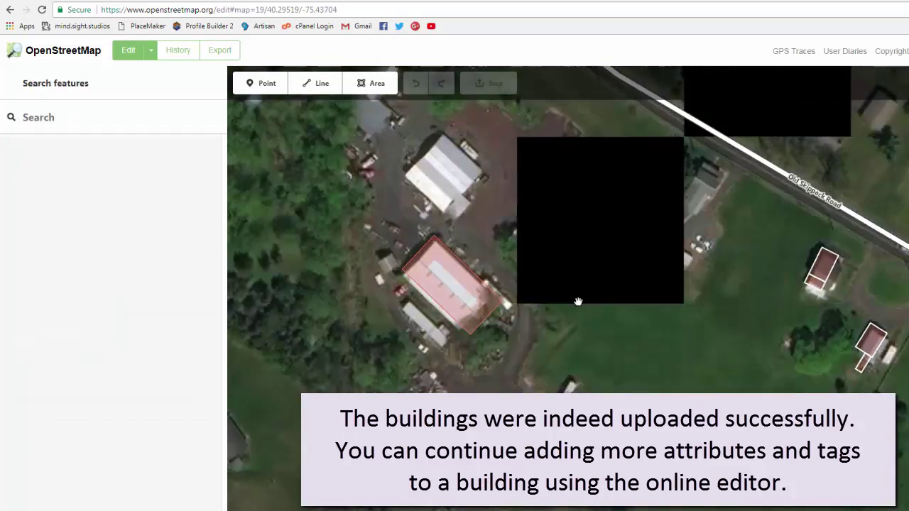
click(499, 317)
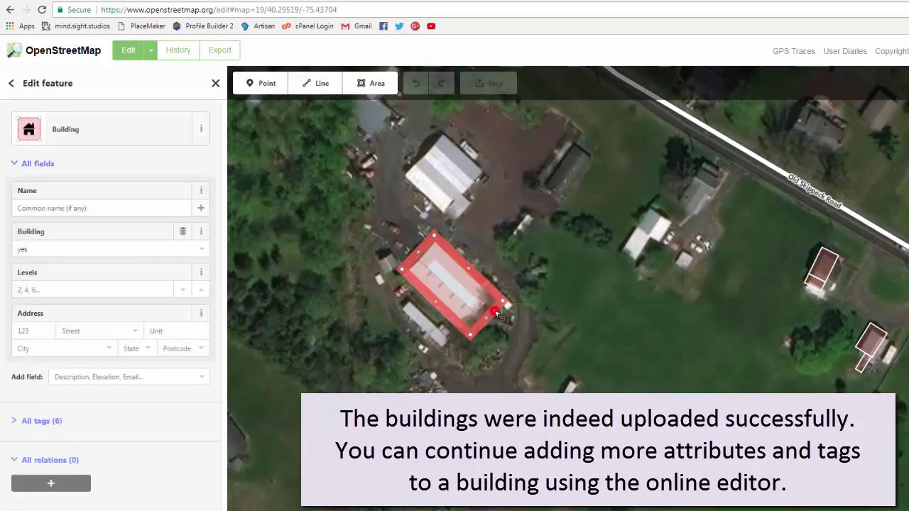
click(826, 281)
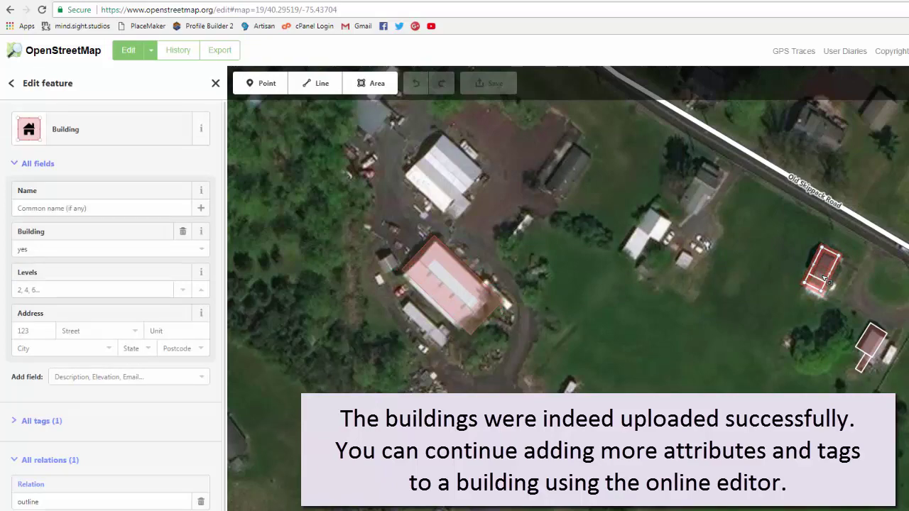